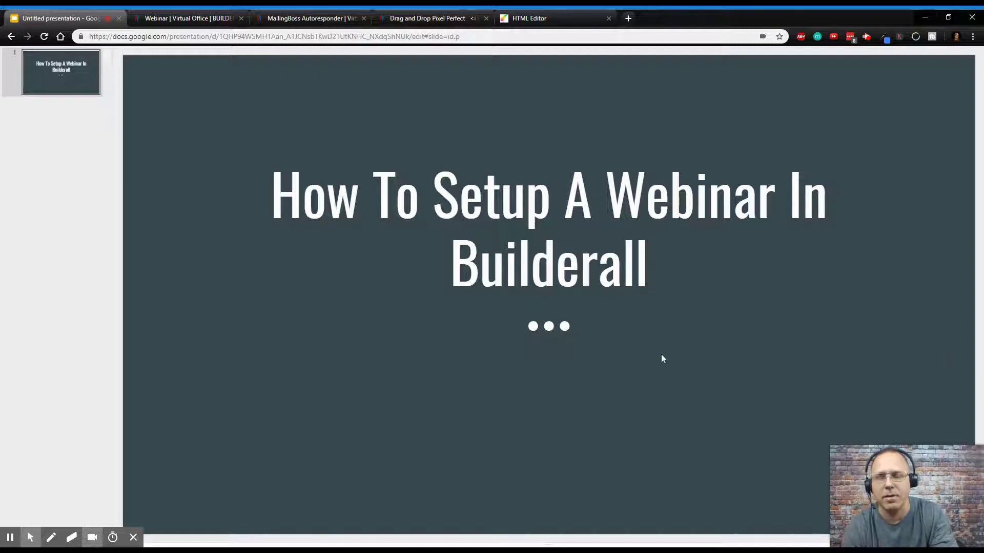
# - Switch to the Builderall Webinar tab to view the existing 'What is High Ticket Affiliate Marketing' webinar
pyautogui.click(181, 20)
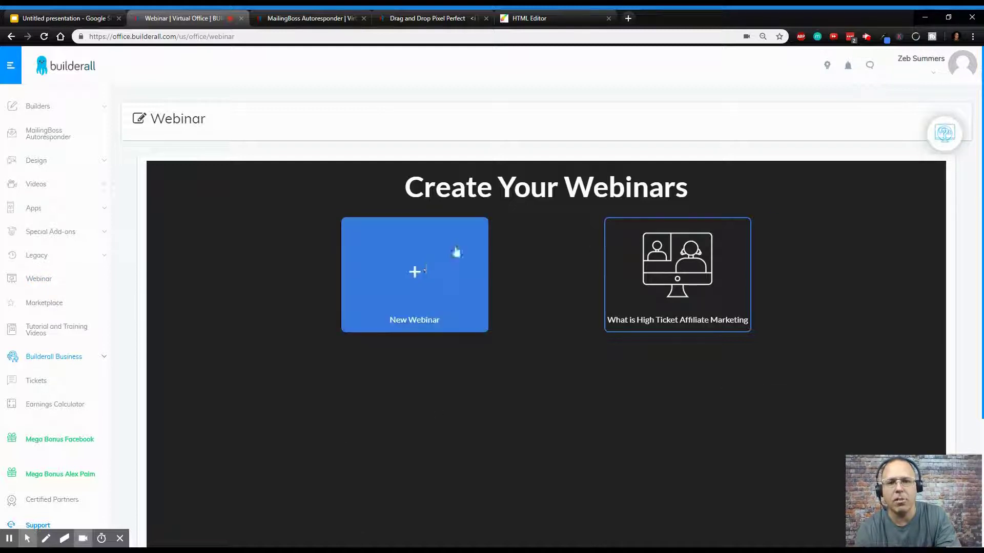
pyautogui.moveTo(700, 275)
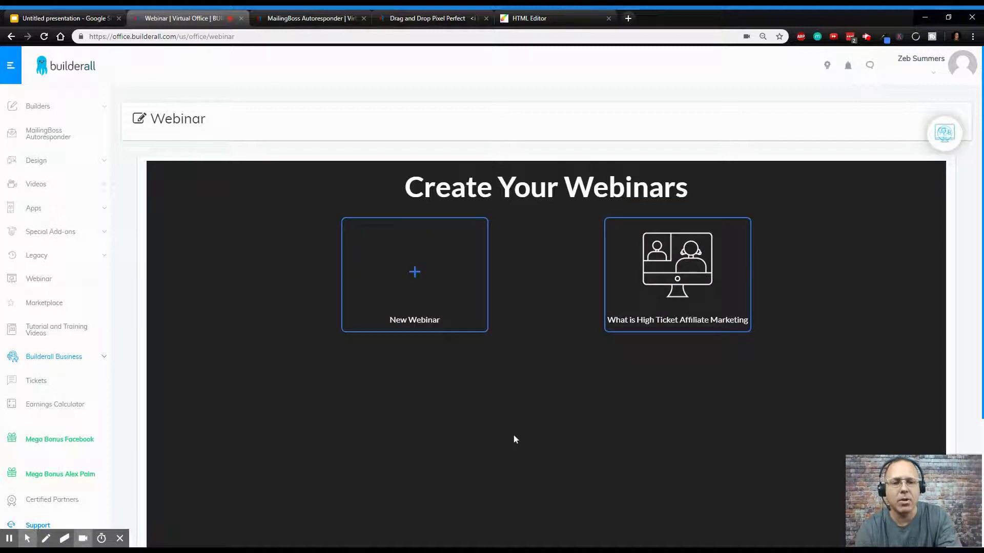
pyautogui.scroll(-3, 513, 435)
pyautogui.scroll(3, 509, 443)
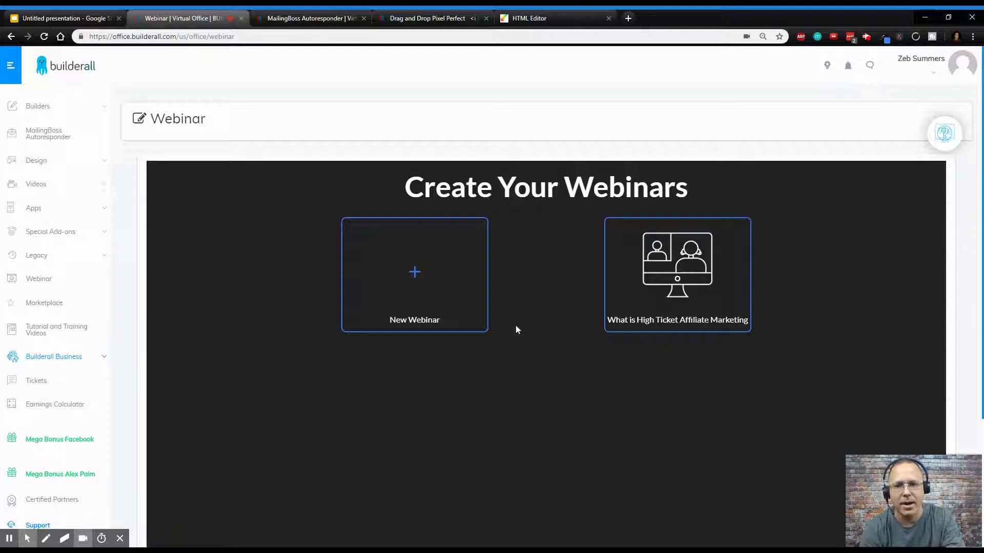
# - Create the 'Webinar Training' webinar with 'Webinar Training' as its description and open its settings
pyautogui.click(415, 278)
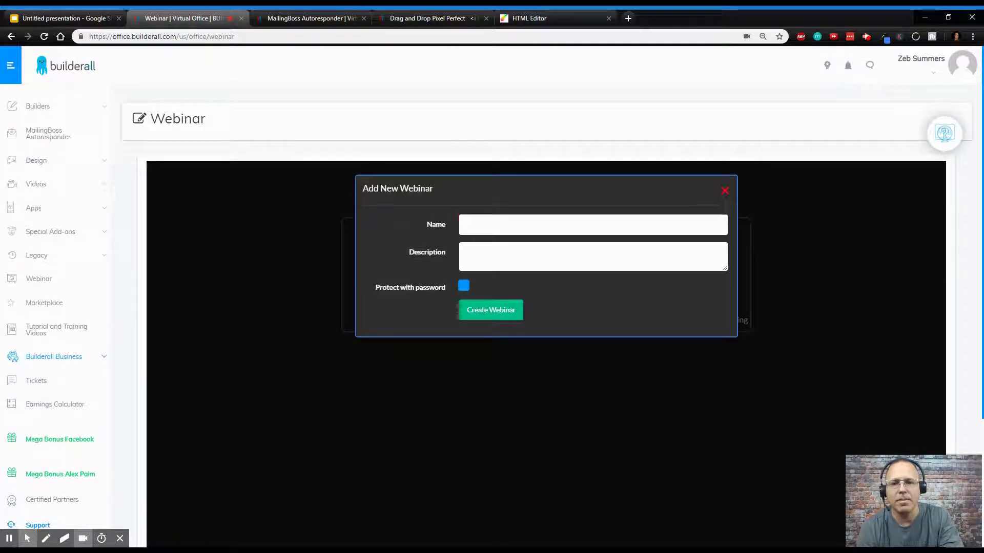
pyautogui.click(466, 225)
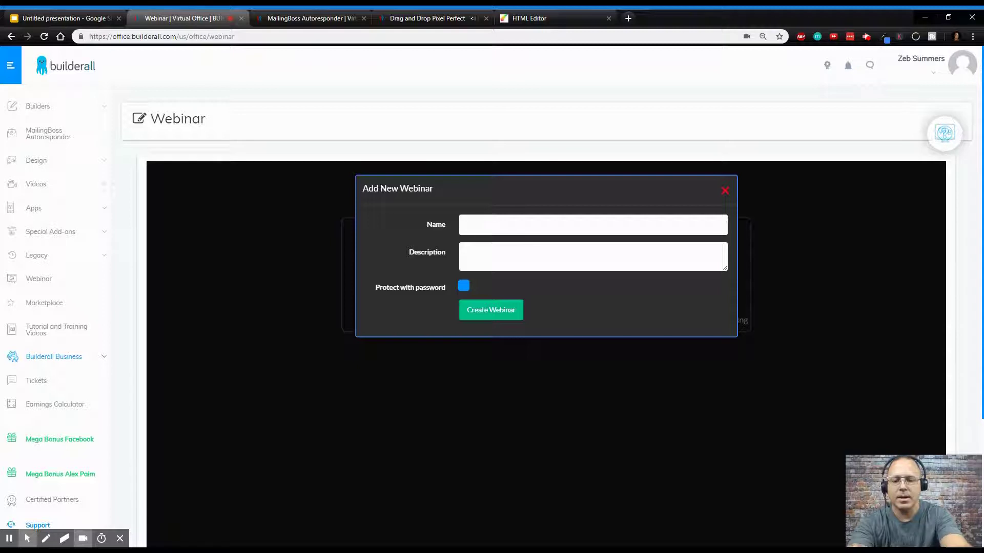
pyautogui.write('Webinar')
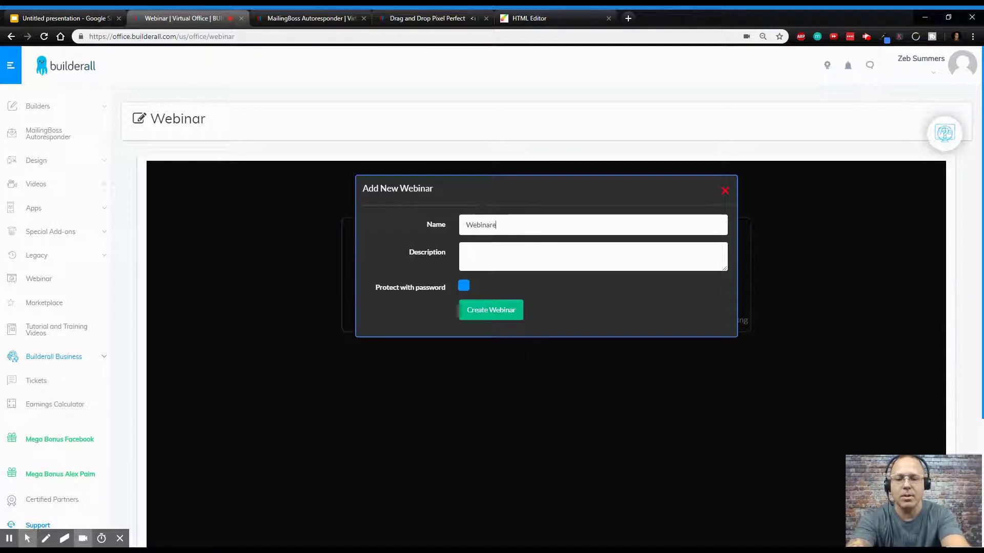
pyautogui.write(' Training')
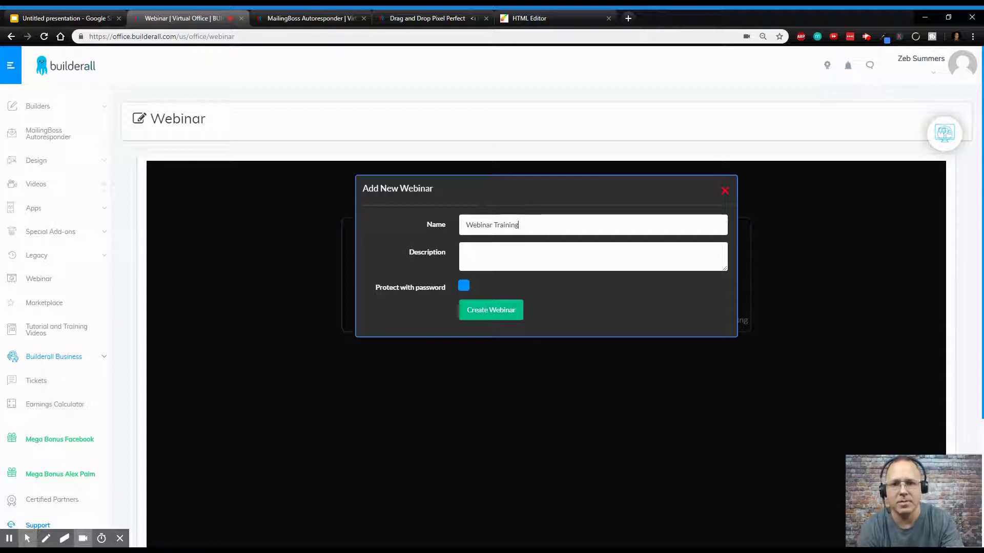
pyautogui.moveTo(500, 225); pyautogui.dragTo(377, 223)
pyautogui.hotkey('ctrl', 'c')
pyautogui.click(470, 251)
pyautogui.hotkey('ctrl', 'v')
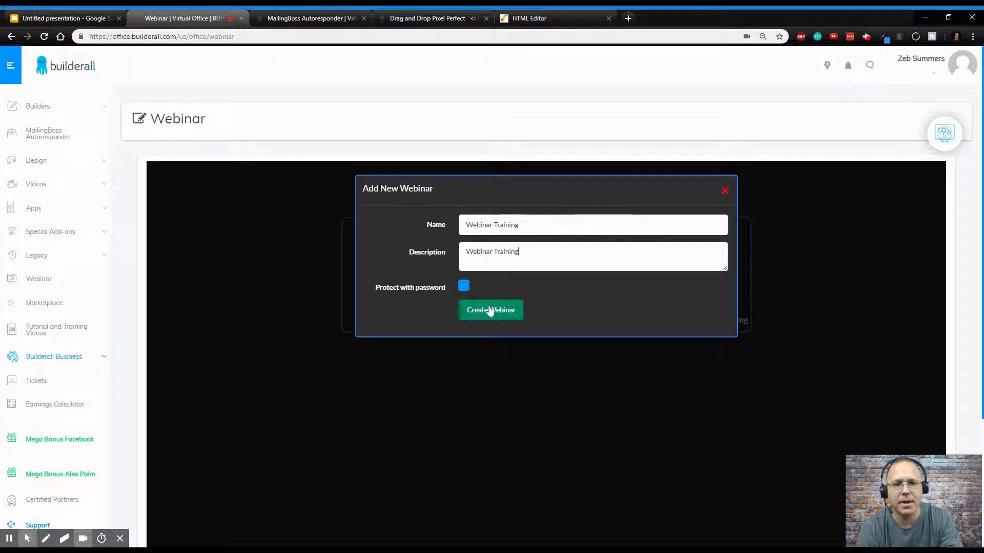
pyautogui.click(515, 312)
pyautogui.click(806, 248)
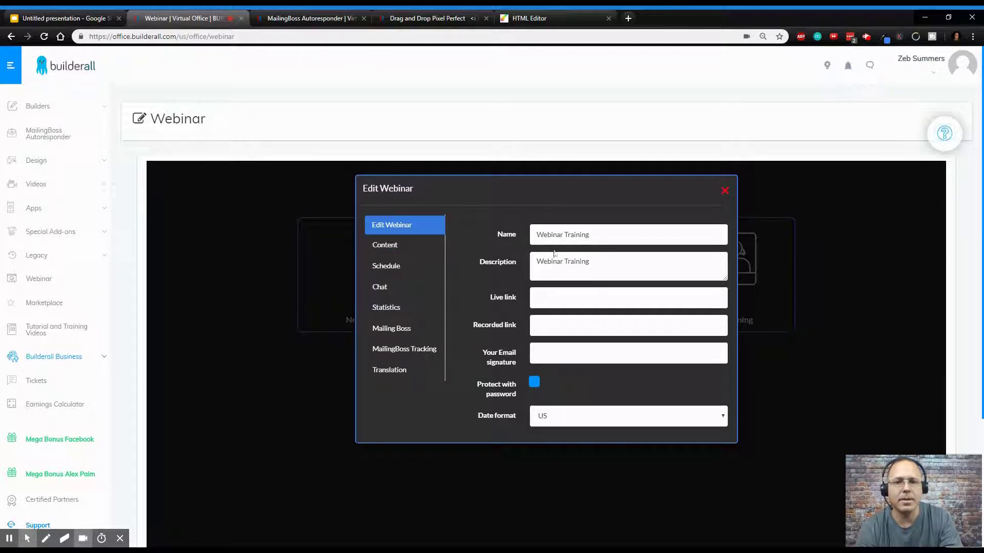
# - Review the Webinar Training content streaming options, then its On demand schedule settings
pyautogui.click(395, 250)
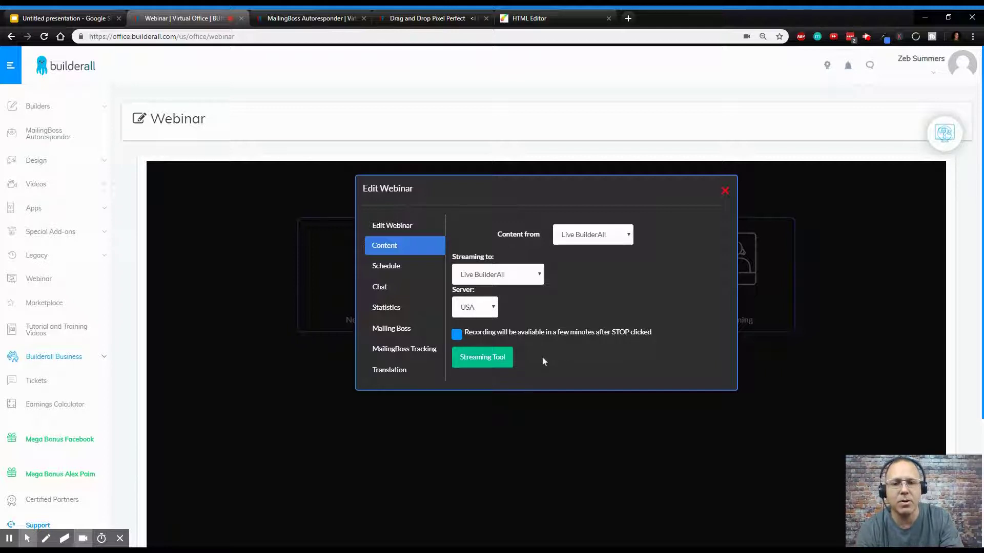
pyautogui.click(391, 270)
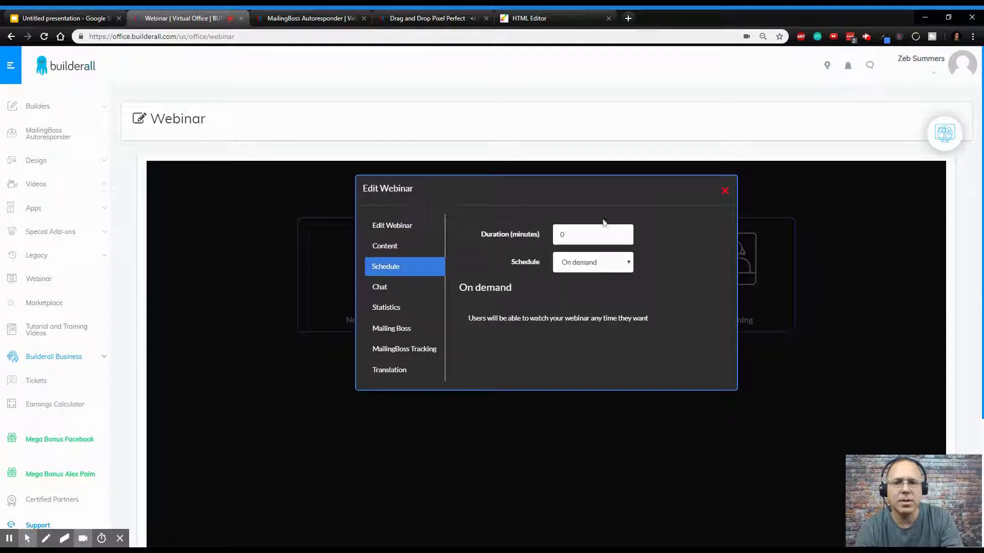
# - Check the schedule type choice, then view chat settings: enabled, 15% height, 500 messages
pyautogui.click(596, 264)
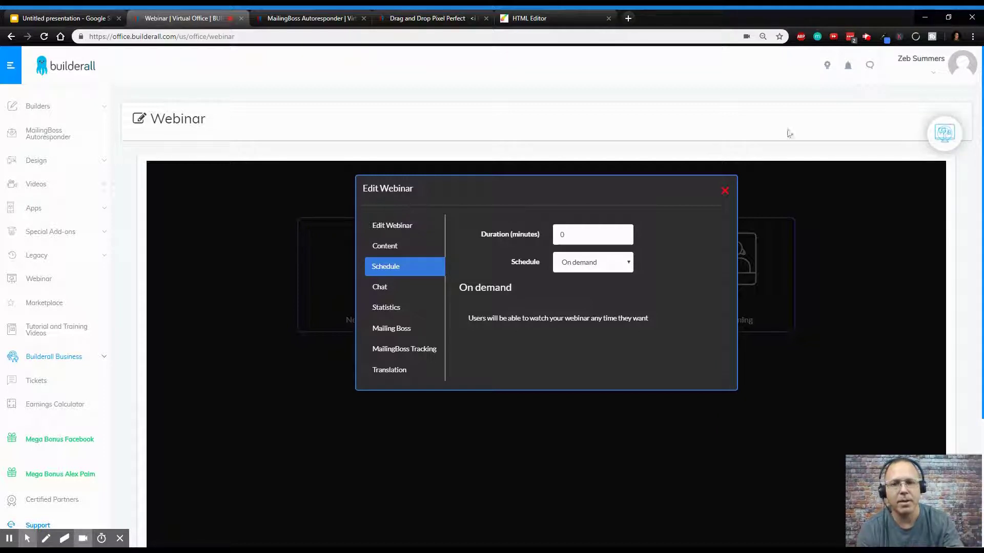
pyautogui.click(379, 288)
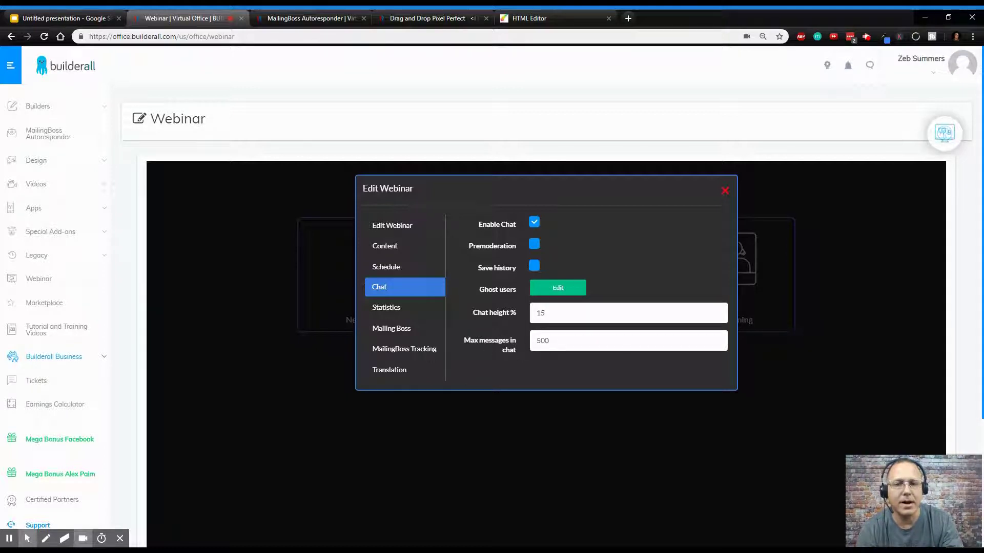
# - Inspect the webinar chat's Ghost users setup and close it
pyautogui.click(562, 289)
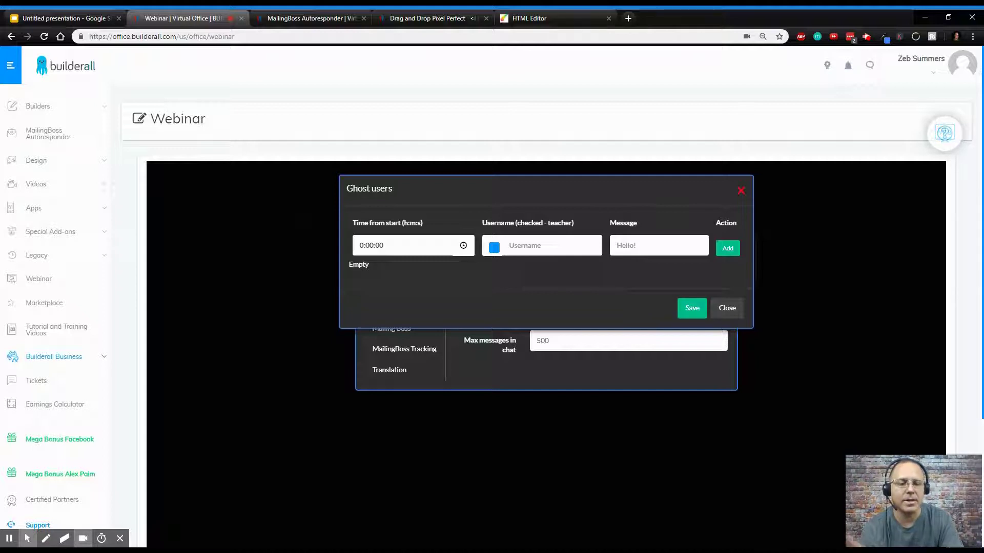
pyautogui.click(727, 307)
pyautogui.click(405, 314)
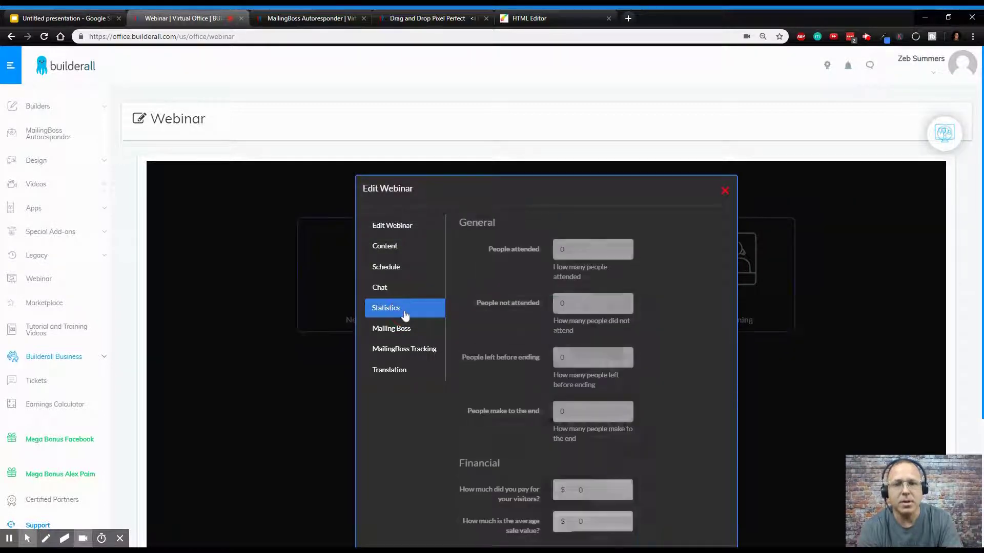
pyautogui.scroll(-2, 509, 286)
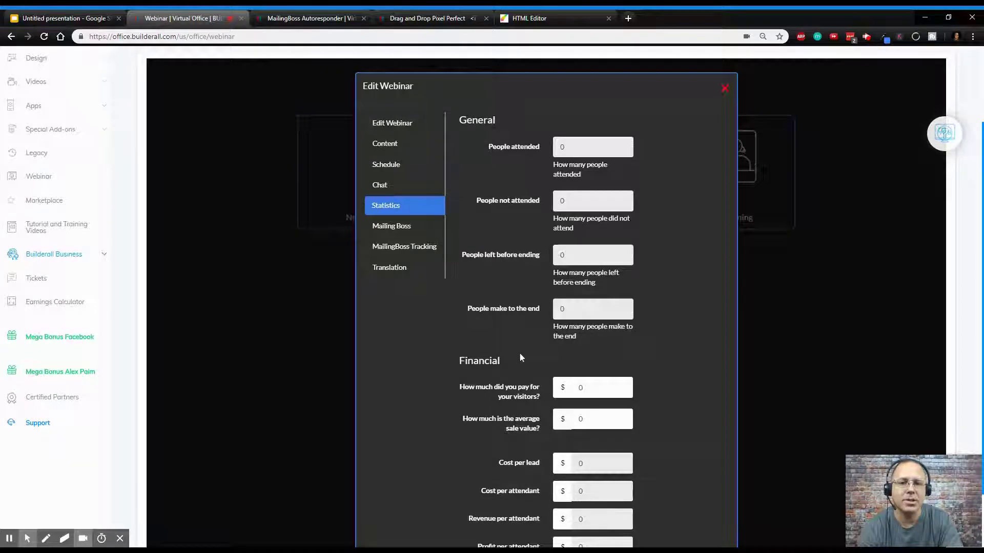
pyautogui.scroll(-2, 520, 349)
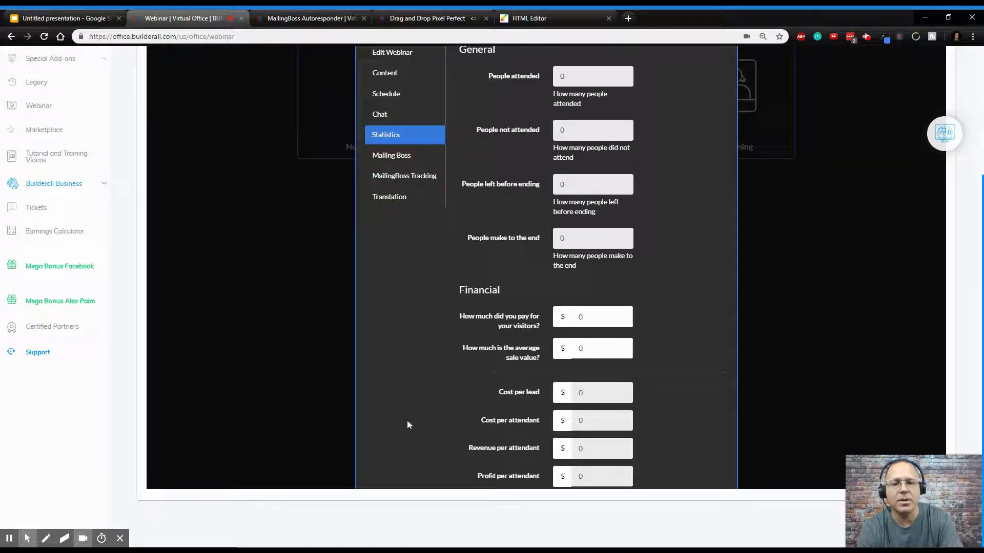
pyautogui.scroll(3, 492, 383)
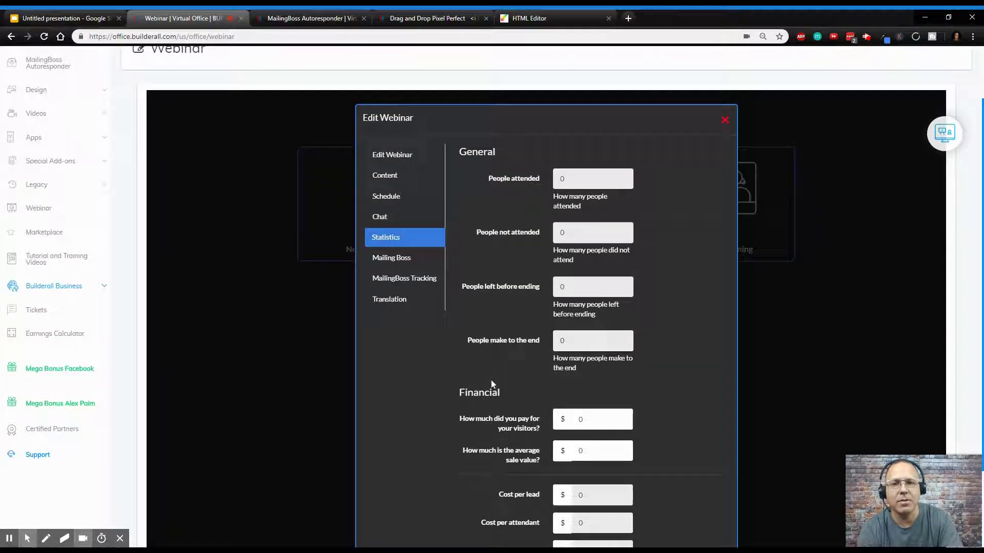
# - Review the MailingBoss, MailingBoss Tracking and Translation settings, then return to the general webinar details
pyautogui.click(390, 261)
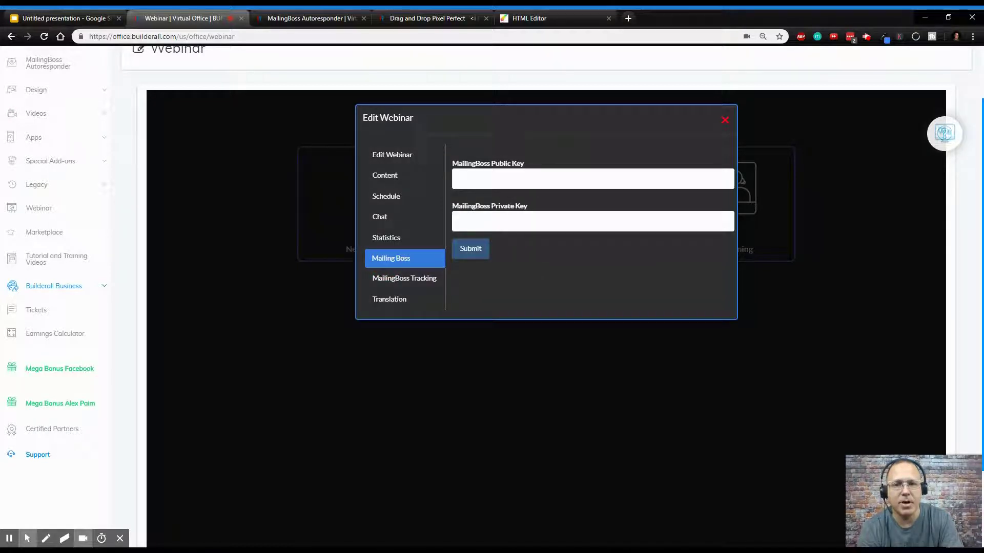
pyautogui.click(405, 287)
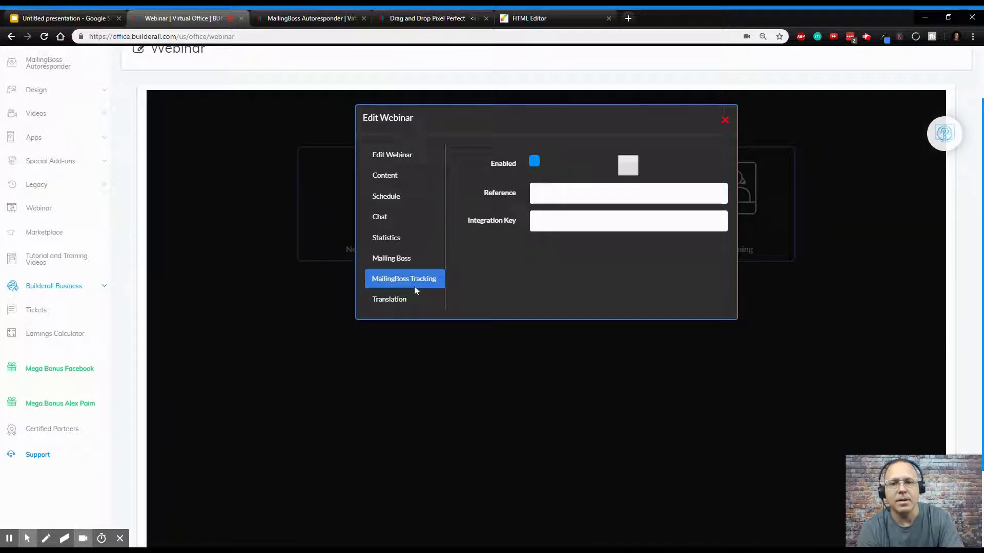
pyautogui.click(405, 304)
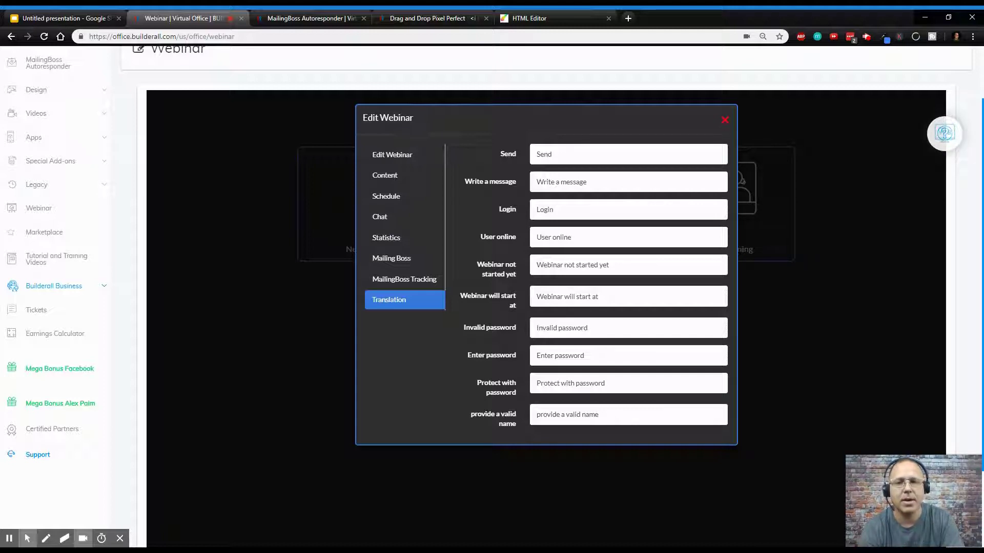
pyautogui.click(392, 155)
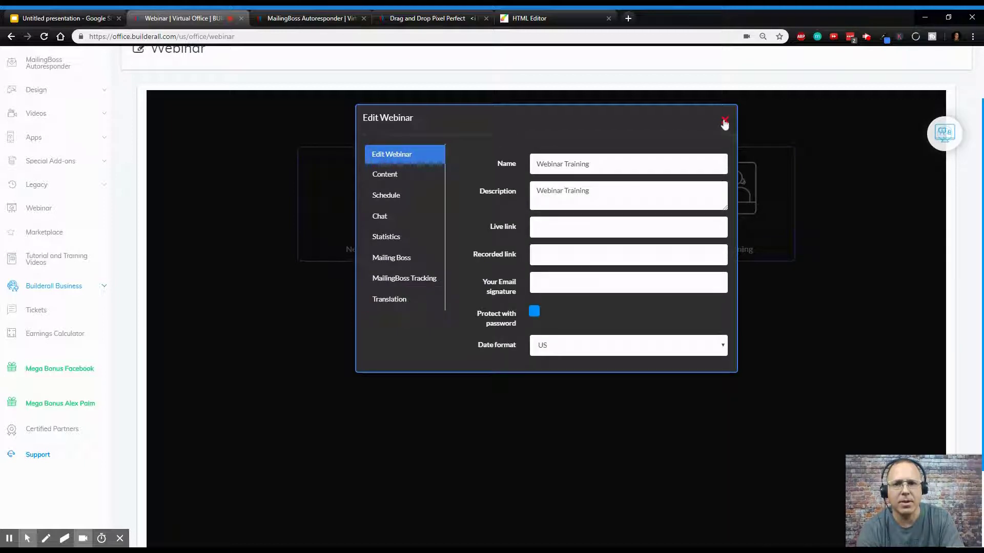
pyautogui.click(725, 121)
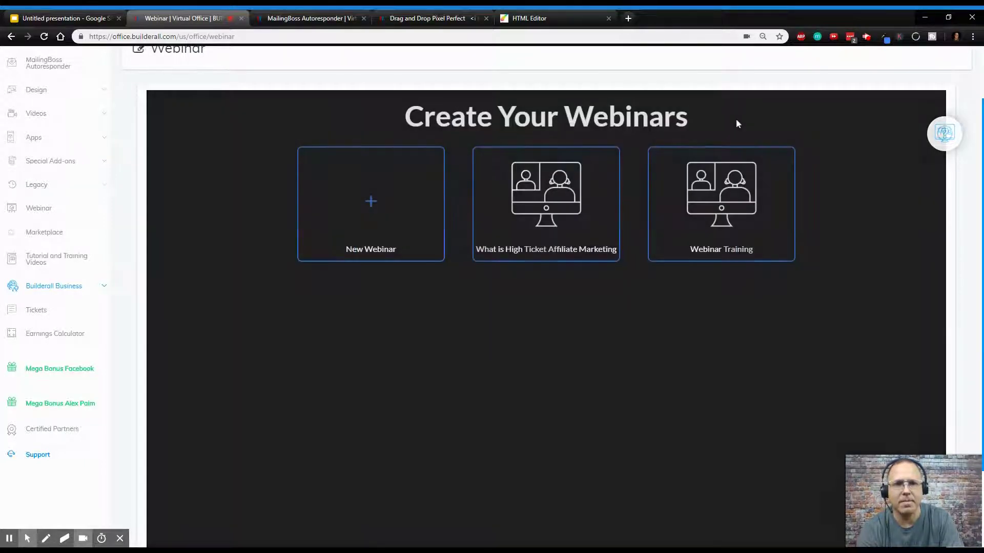
pyautogui.moveTo(601, 217)
pyautogui.moveTo(738, 195)
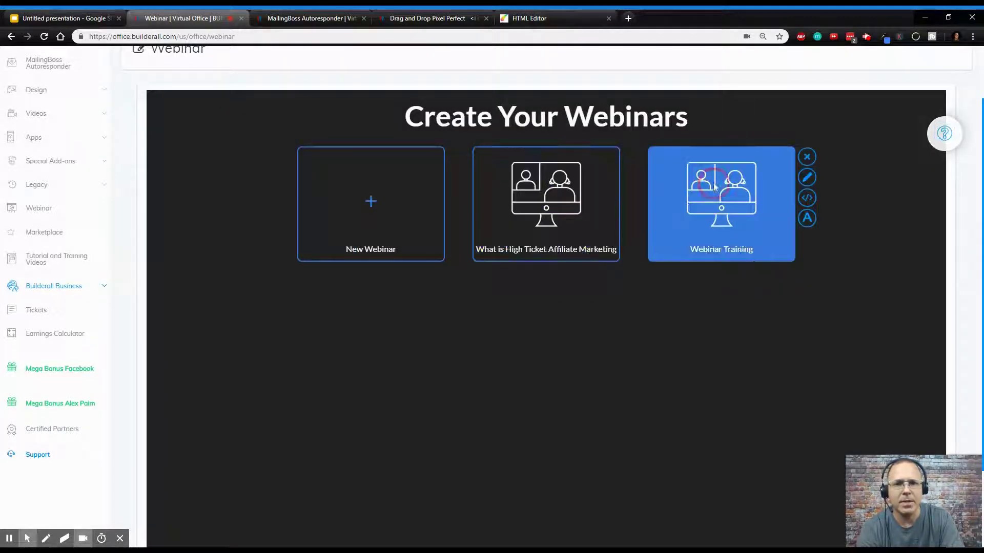
pyautogui.click(807, 180)
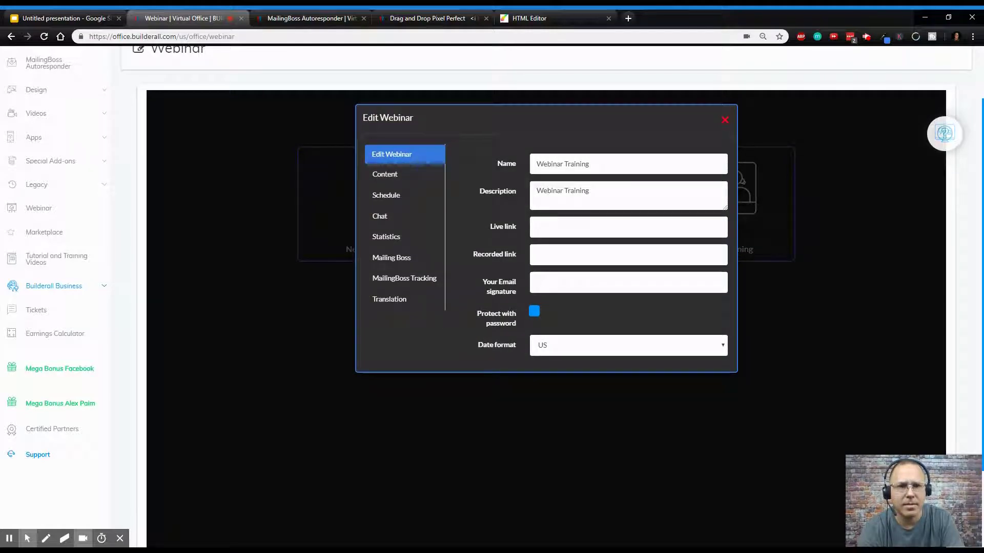
pyautogui.click(724, 118)
pyautogui.moveTo(742, 240)
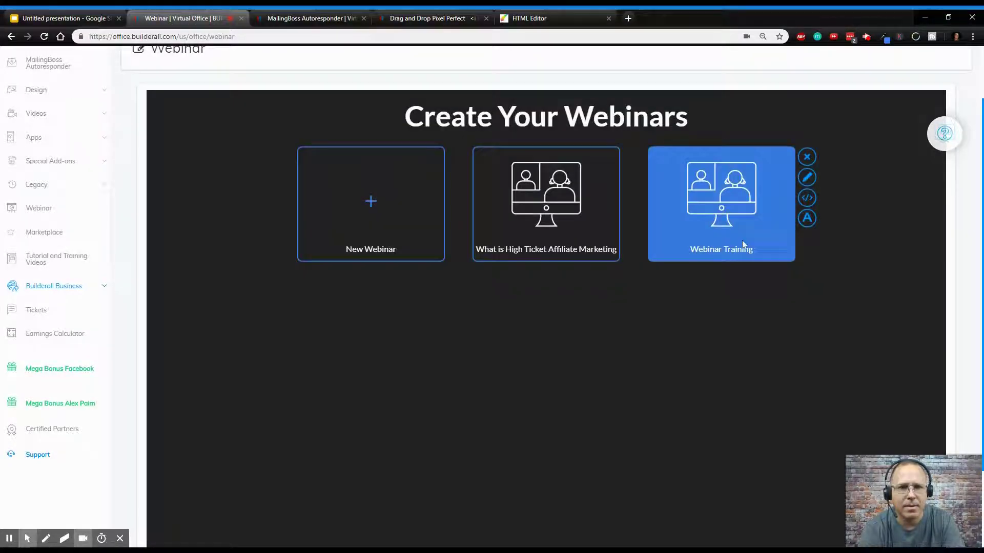
pyautogui.click(807, 220)
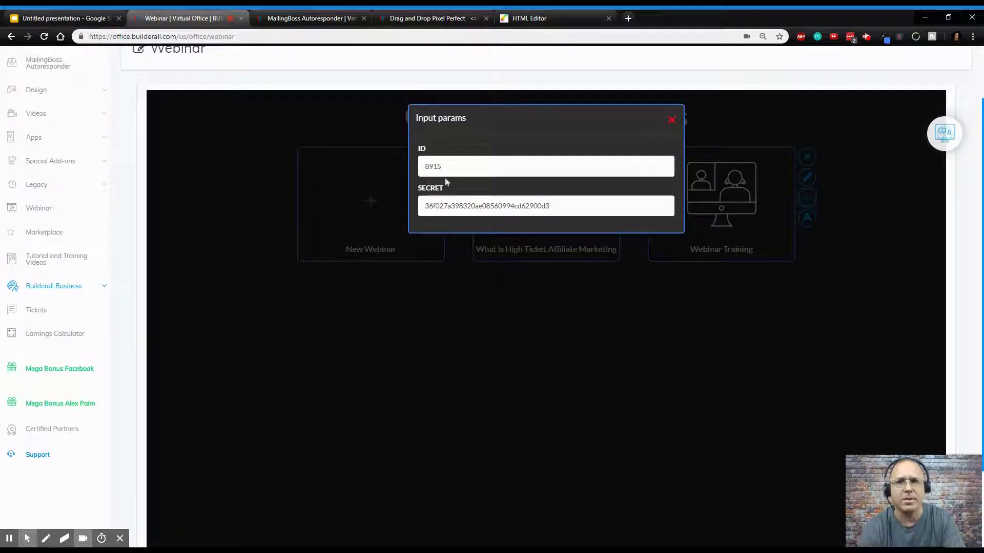
pyautogui.doubleClick(433, 166)
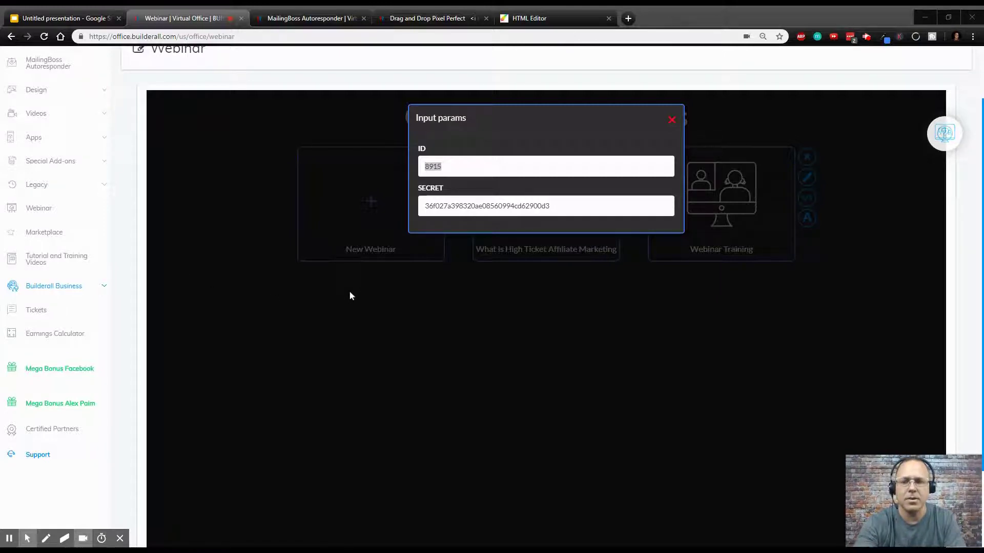
pyautogui.press('Tab')
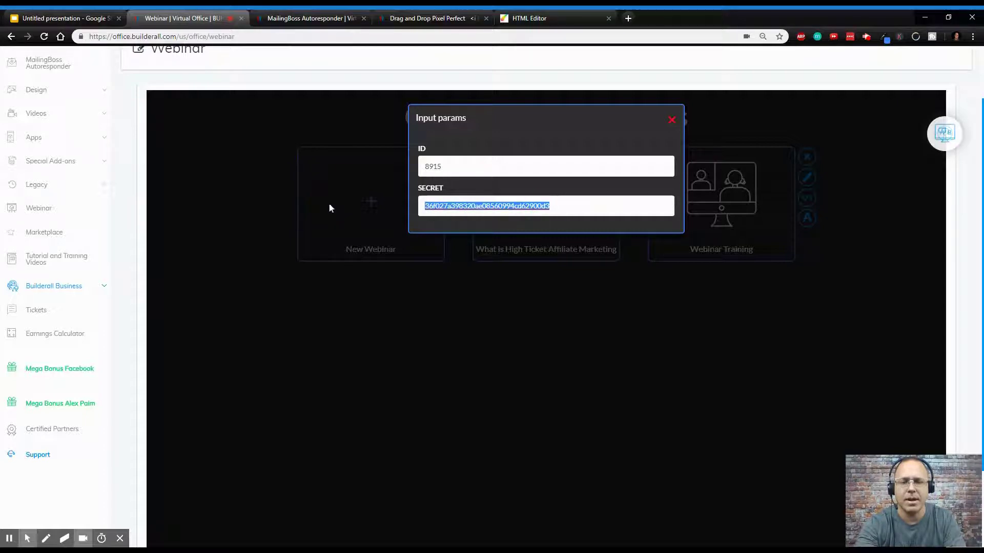
pyautogui.hotkey('alt', 'Tab')
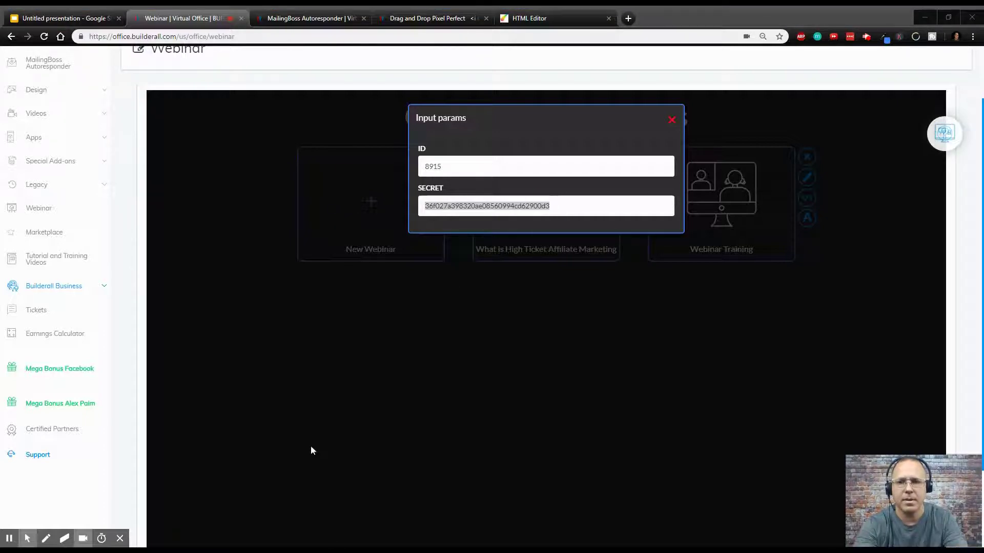
pyautogui.hotkey('alt', 'Tab')
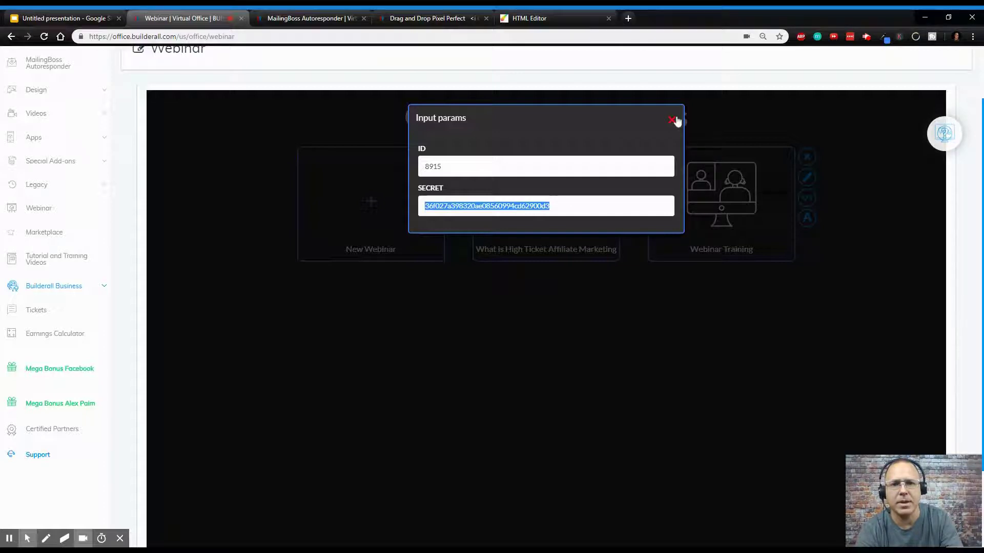
pyautogui.click(672, 119)
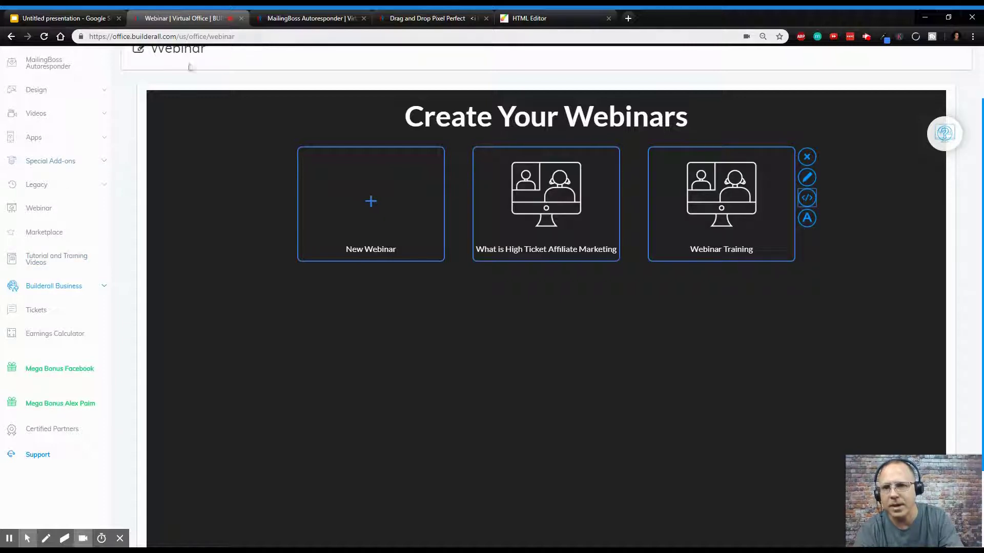
# - Open the Drag and Drop Pixel Perfect new-website template gallery and scroll to Webinar Funnel
pyautogui.scroll(3, 62, 260)
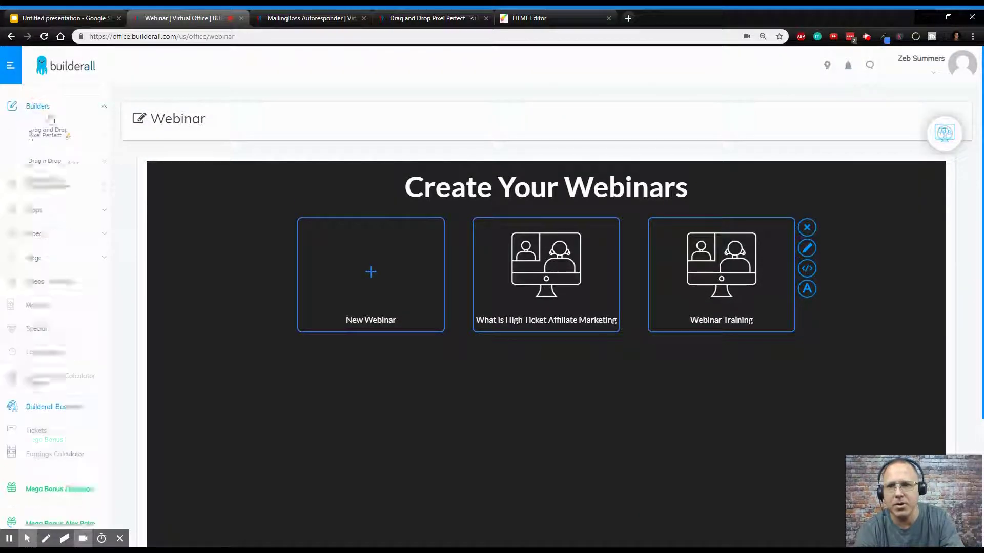
pyautogui.click(60, 136)
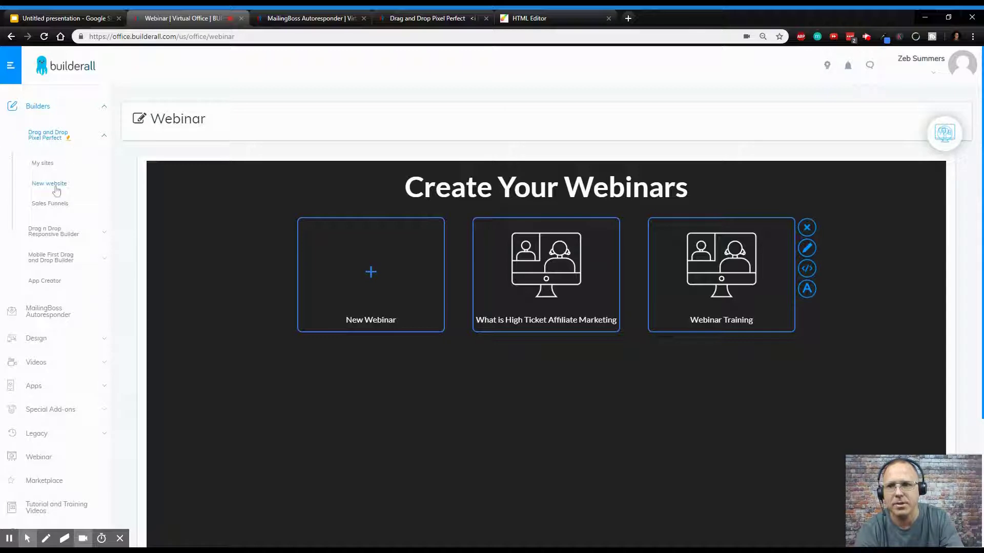
pyautogui.click(423, 18)
pyautogui.scroll(10, 399, 303)
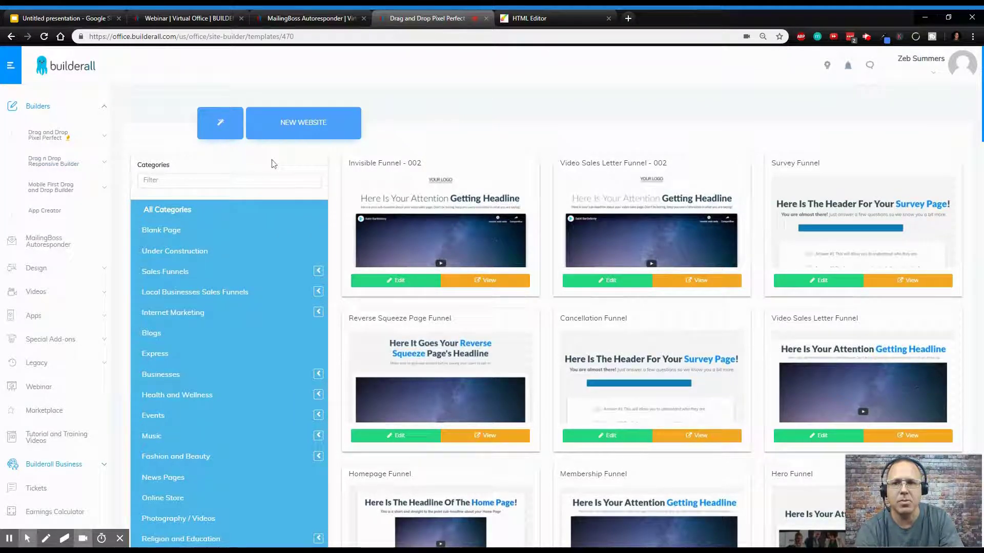
pyautogui.scroll(-8, 679, 268)
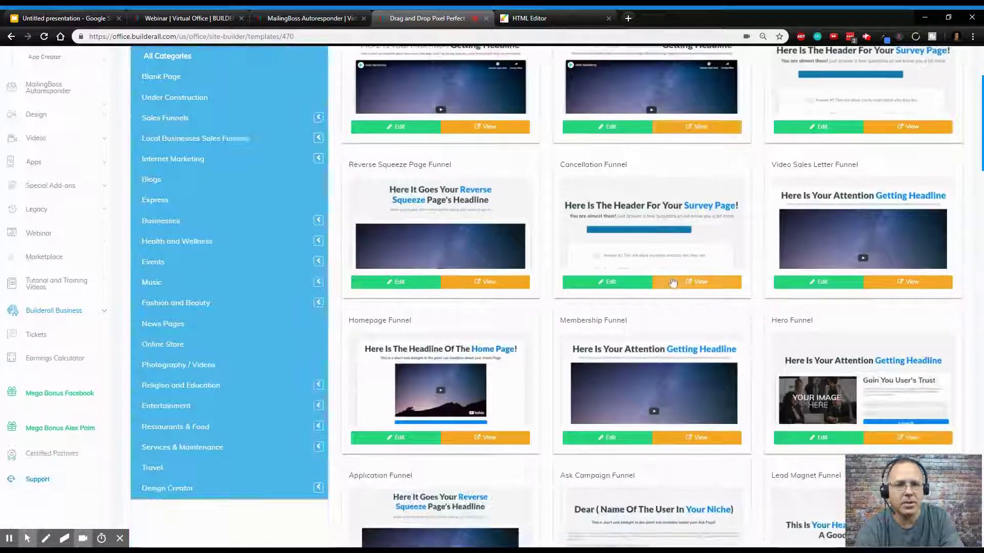
pyautogui.scroll(-10, 674, 281)
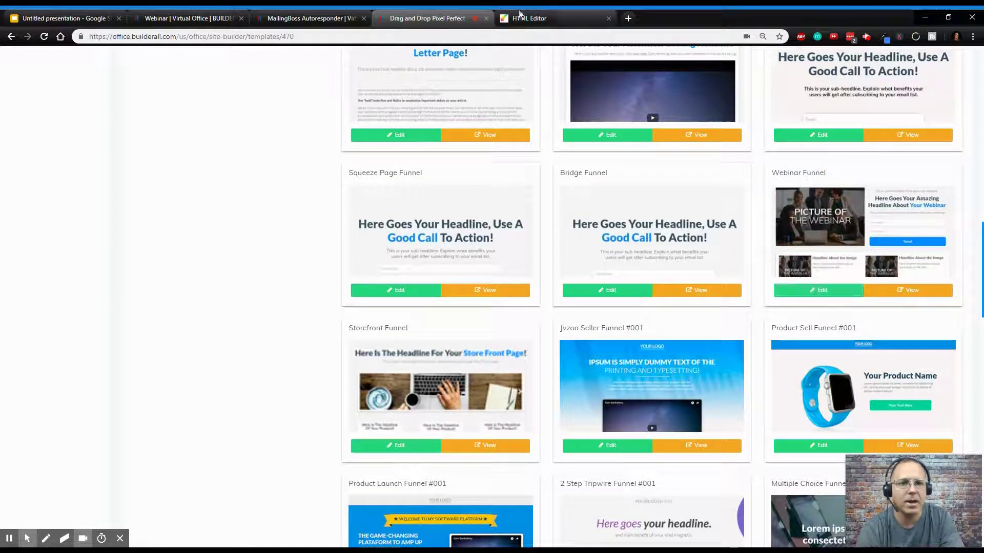
# - Switch to the HTML Editor and look over the Webinar Registration page's email and first-name form
pyautogui.click(517, 19)
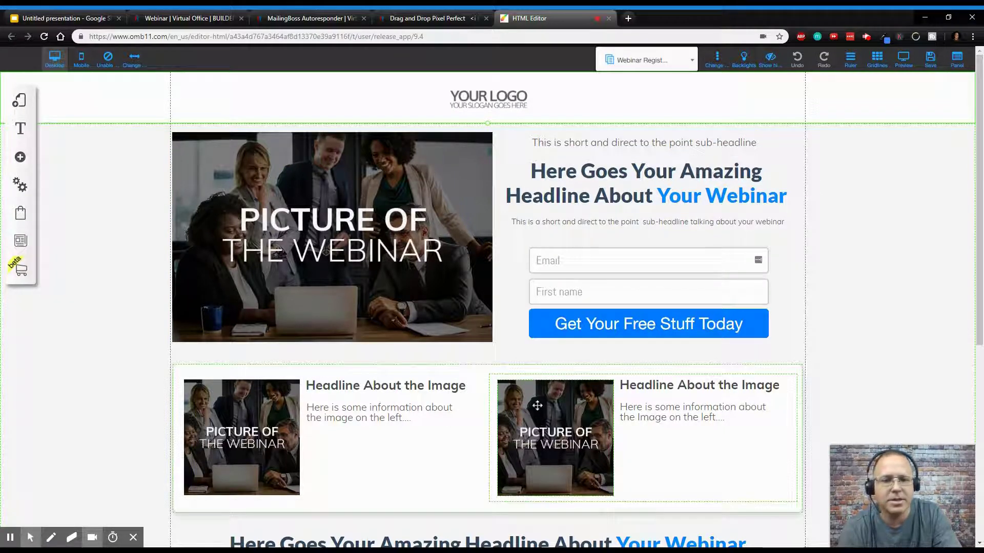
pyautogui.scroll(-1, 536, 407)
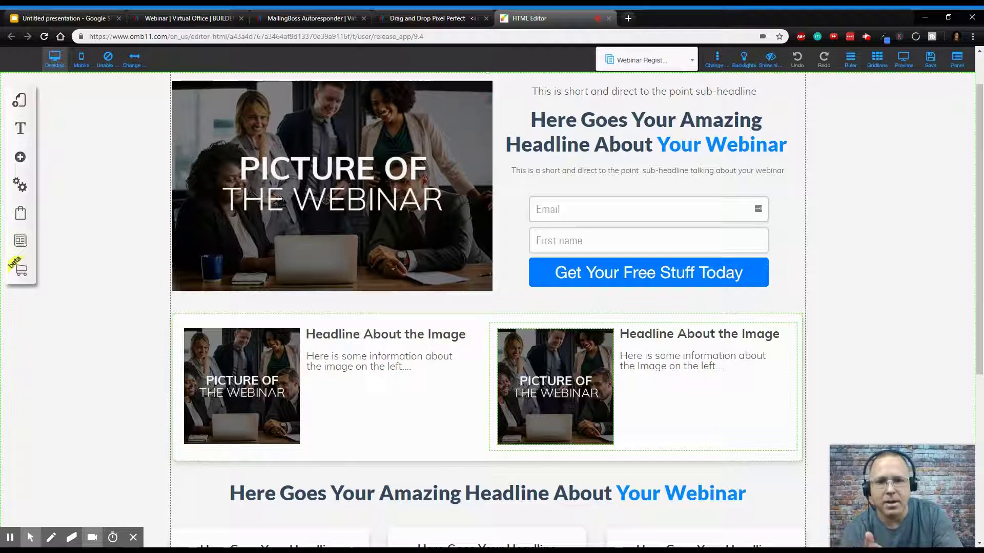
pyautogui.scroll(-6, 536, 410)
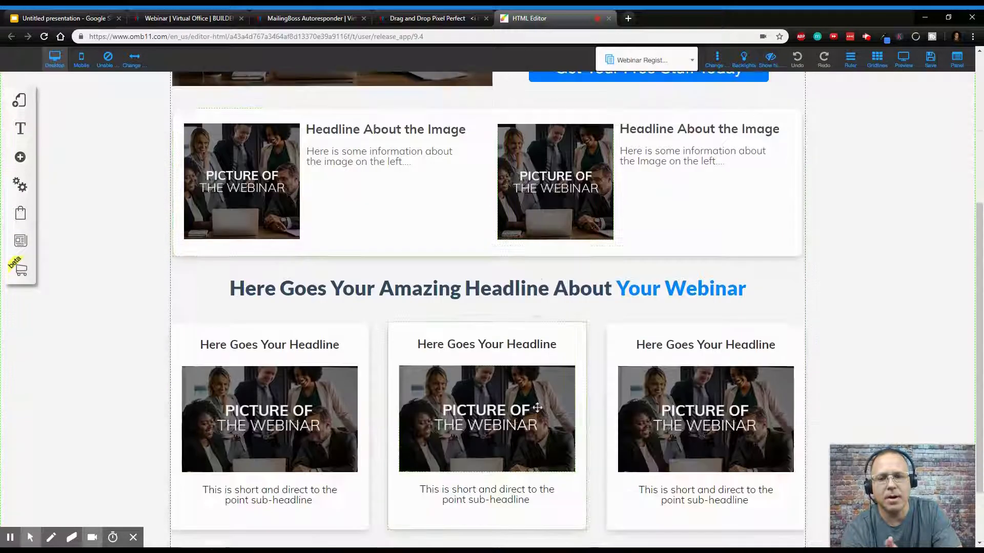
pyautogui.scroll(1, 536, 412)
pyautogui.scroll(-1, 533, 413)
pyautogui.scroll(4, 530, 418)
pyautogui.scroll(3, 528, 421)
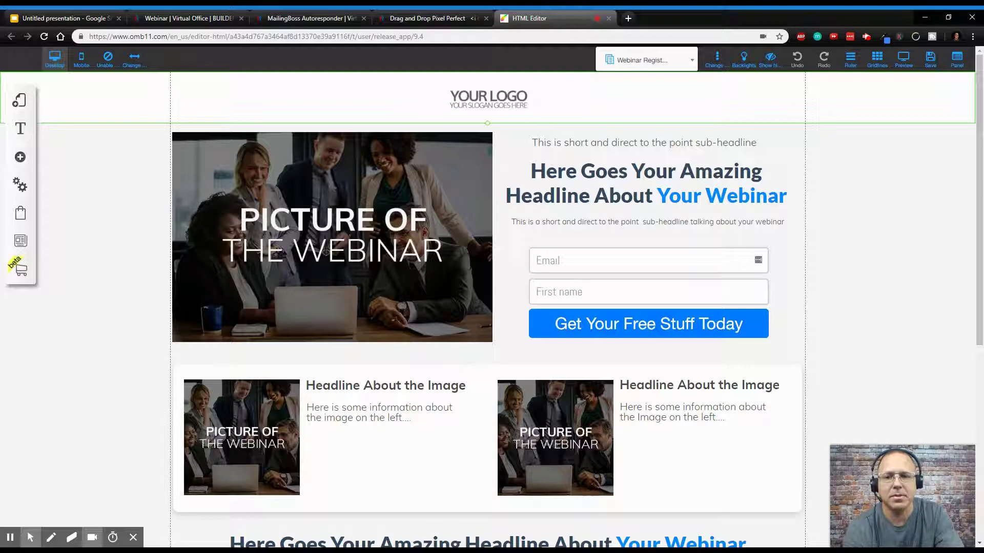
# - Switch the editor to the Webinar Broadcast page with its Broadcast Room headline and video
pyautogui.click(652, 66)
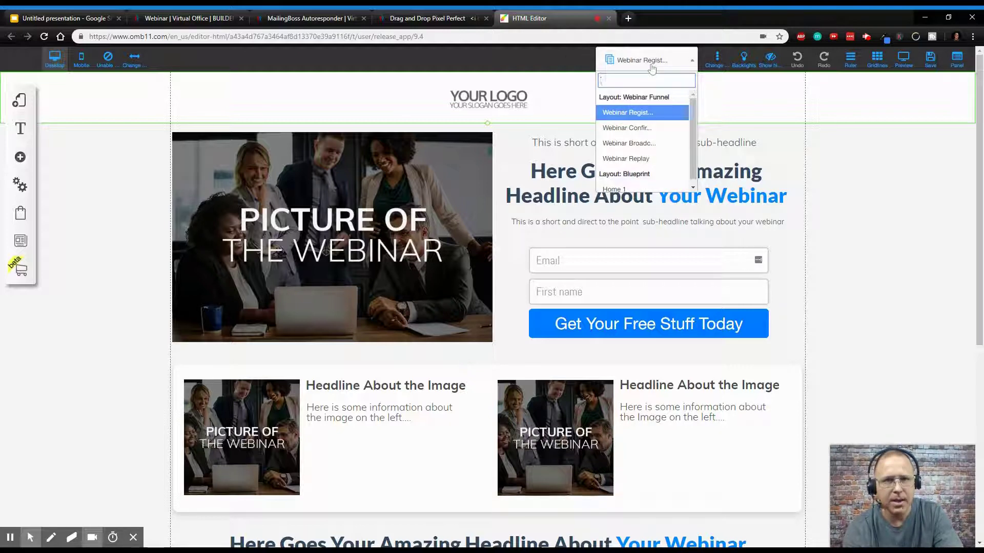
pyautogui.click(644, 144)
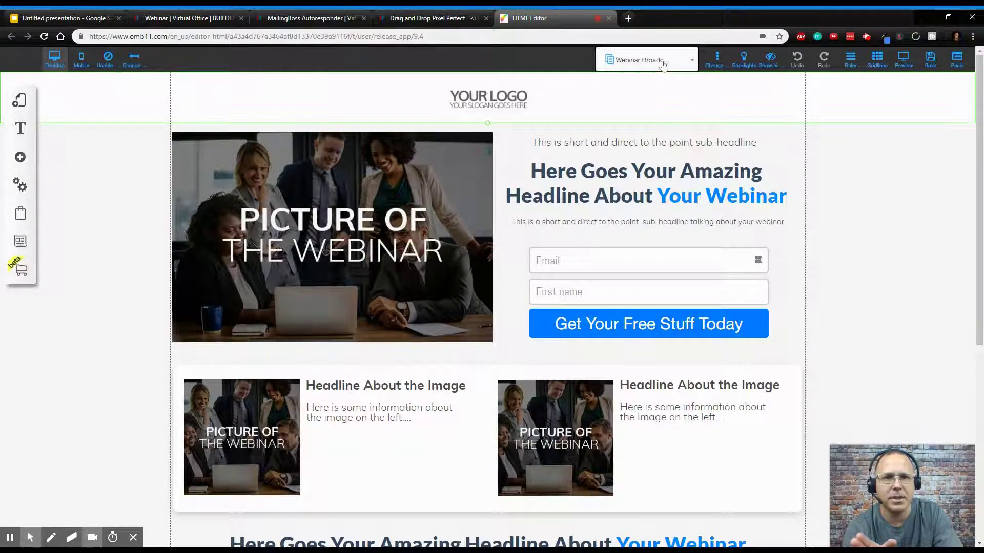
pyautogui.scroll(-4, 580, 369)
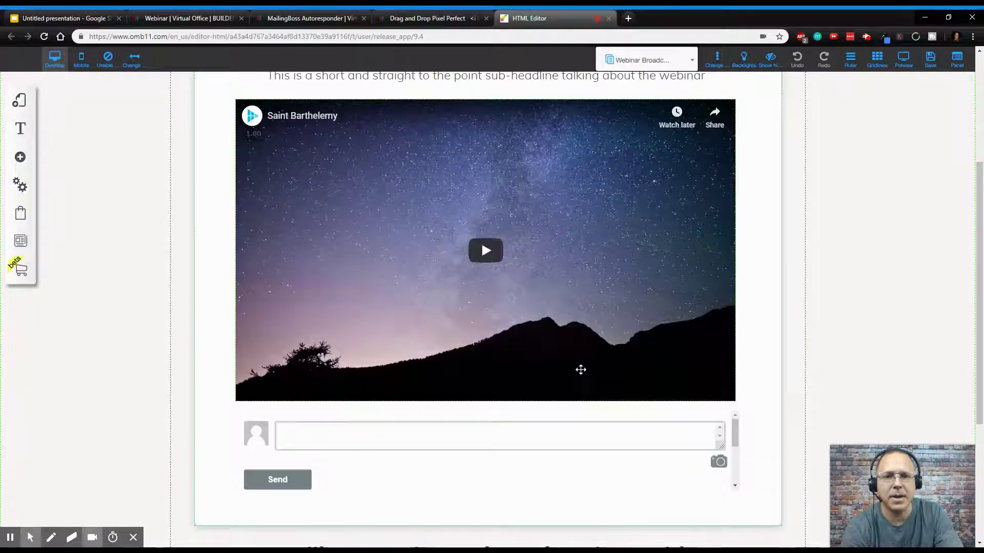
pyautogui.scroll(1, 580, 369)
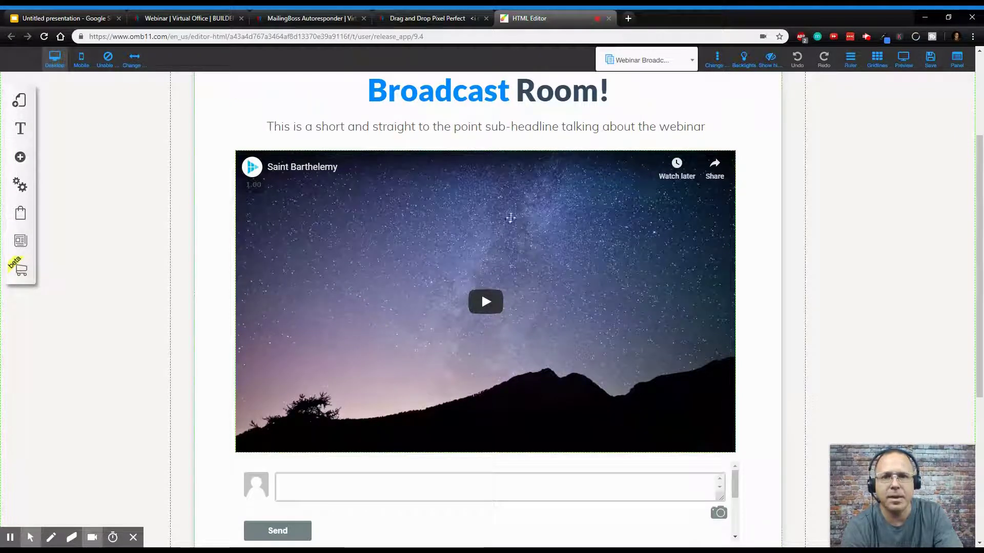
# - Add a Webinar app element to the Broadcast page and delete the old sample video
pyautogui.click(426, 208)
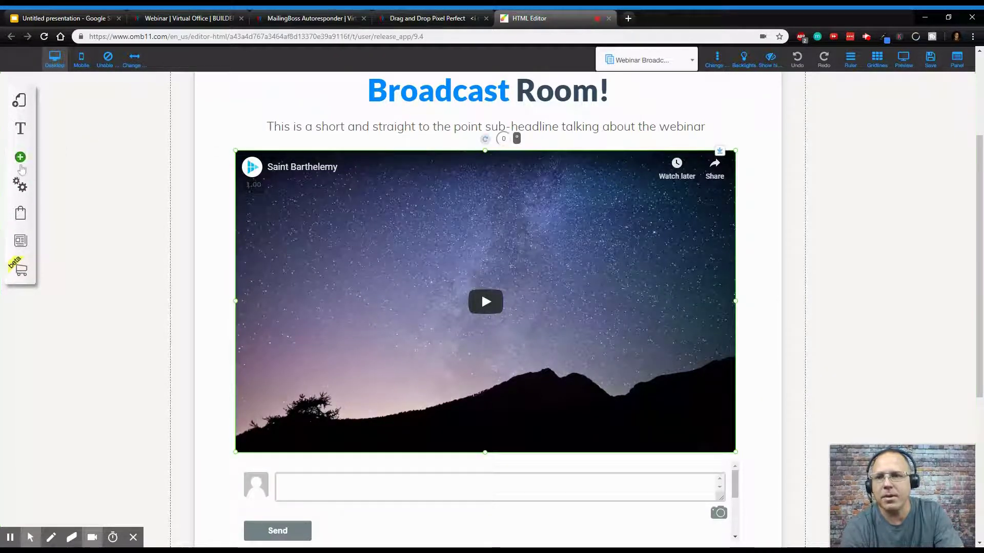
pyautogui.click(20, 158)
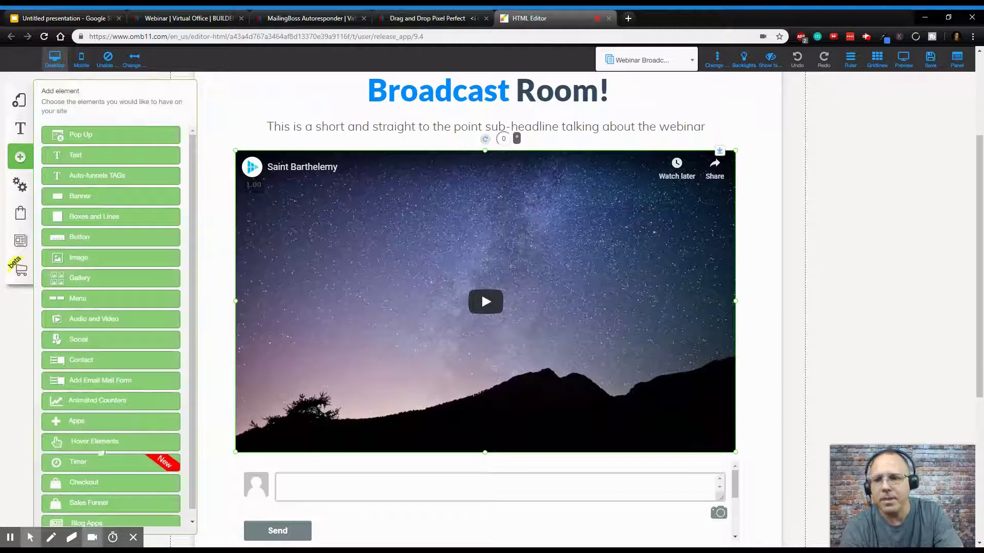
pyautogui.scroll(-3, 92, 460)
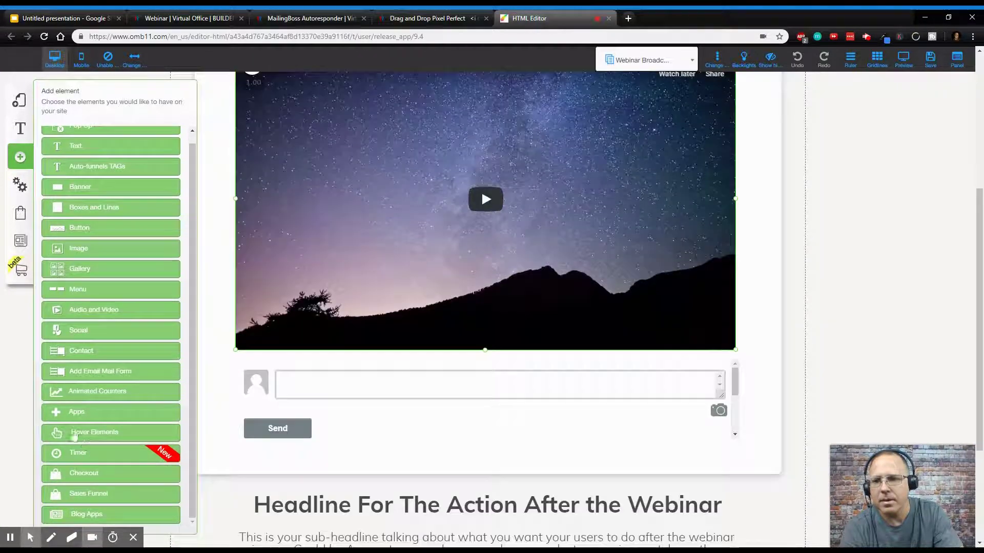
pyautogui.click(75, 415)
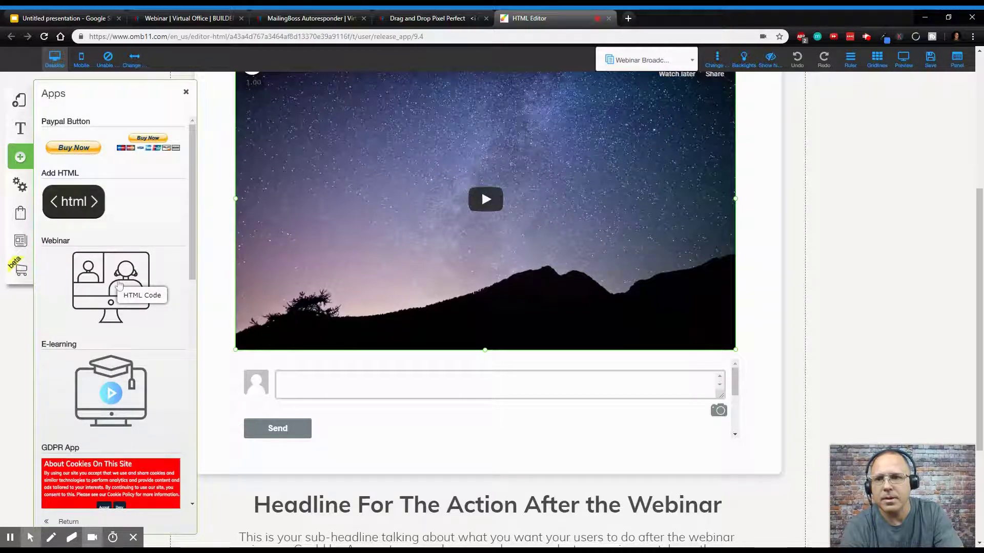
pyautogui.click(122, 285)
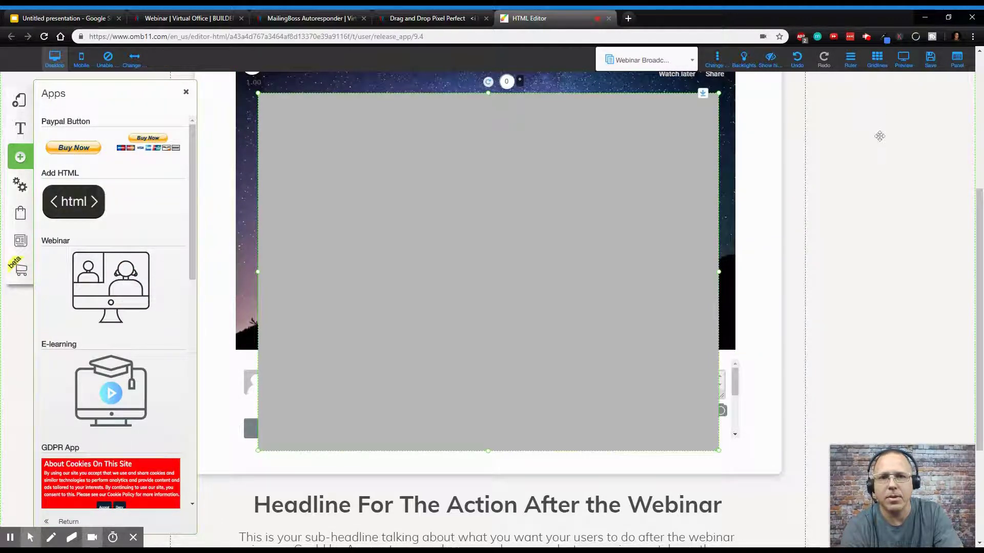
pyautogui.click(743, 174)
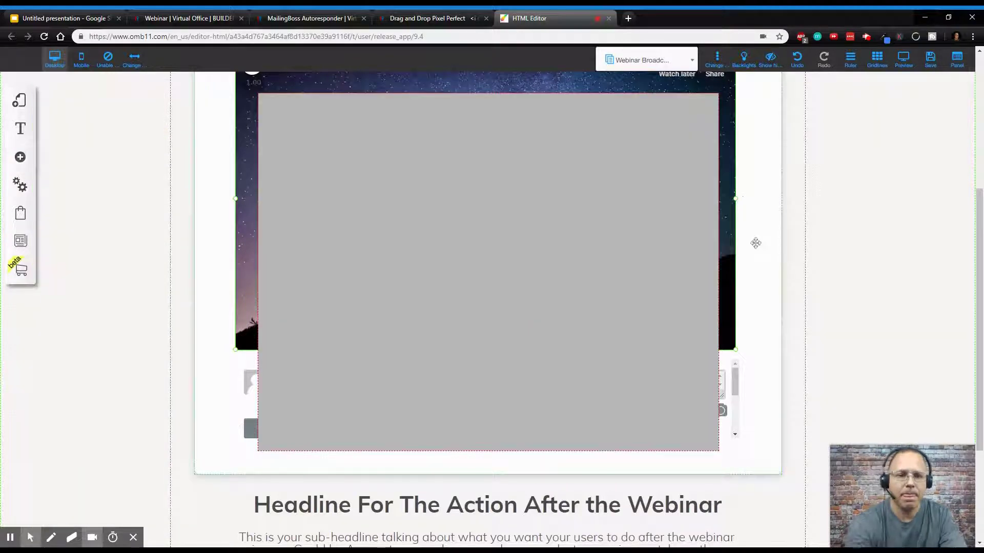
pyautogui.press('Delete')
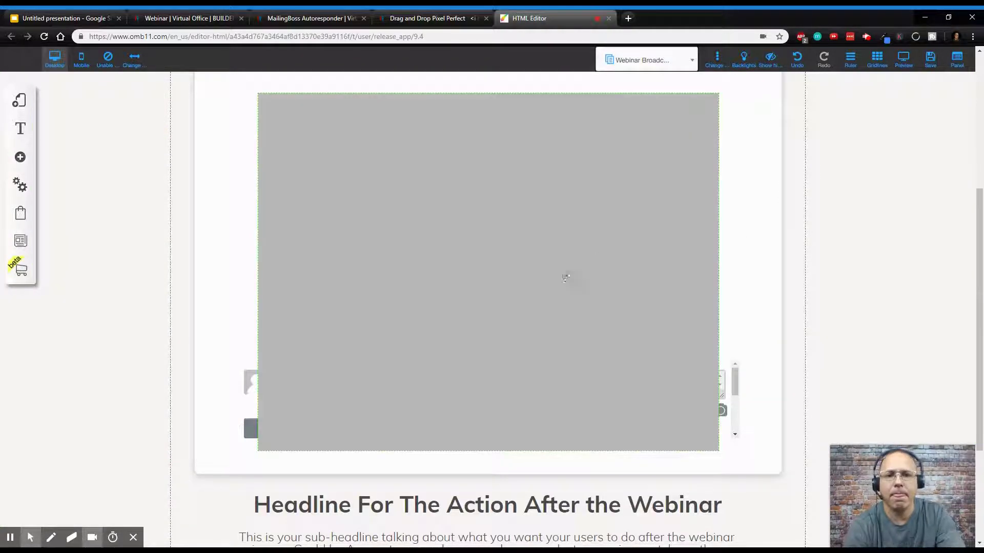
# - Place the webinar player below the sub-headline, move the chat under it, and extend the container
pyautogui.scroll(2, 564, 283)
pyautogui.scroll(1, 564, 284)
pyautogui.moveTo(564, 317); pyautogui.dragTo(568, 262)
pyautogui.scroll(-3, 687, 346)
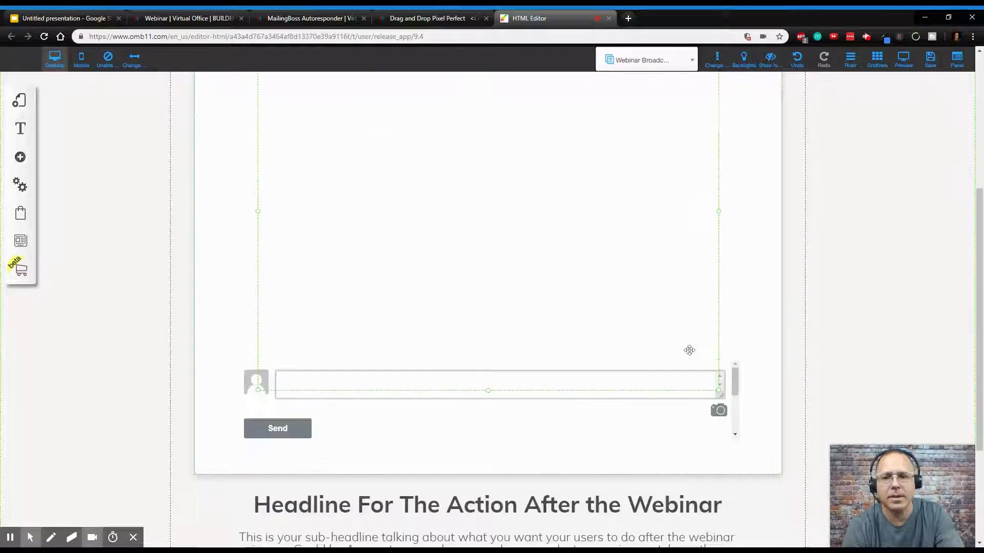
pyautogui.moveTo(639, 428); pyautogui.dragTo(635, 472)
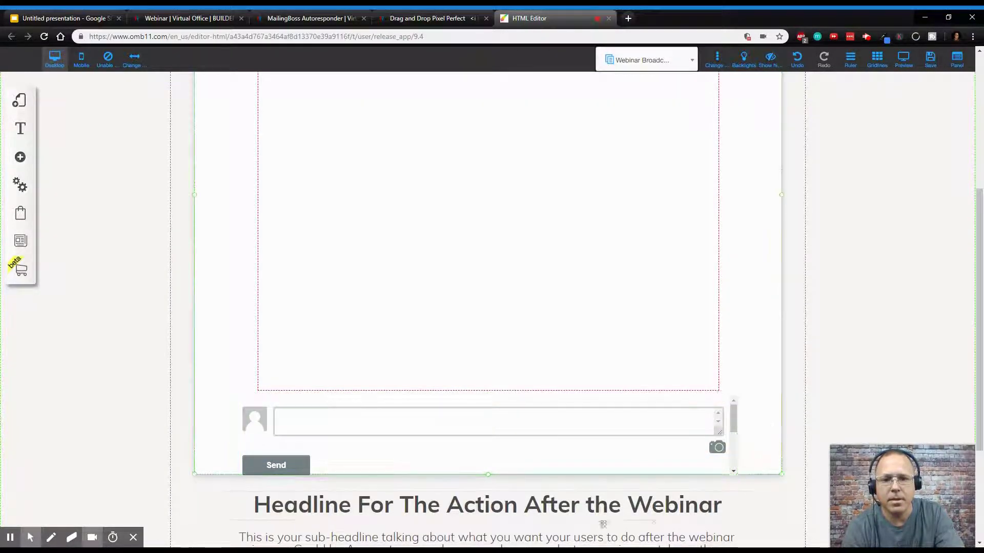
pyautogui.click(482, 477)
pyautogui.moveTo(490, 481); pyautogui.dragTo(488, 513)
# - Shift the action headline, sub-headline text and 'I want Access Now' button further down
pyautogui.click(504, 426)
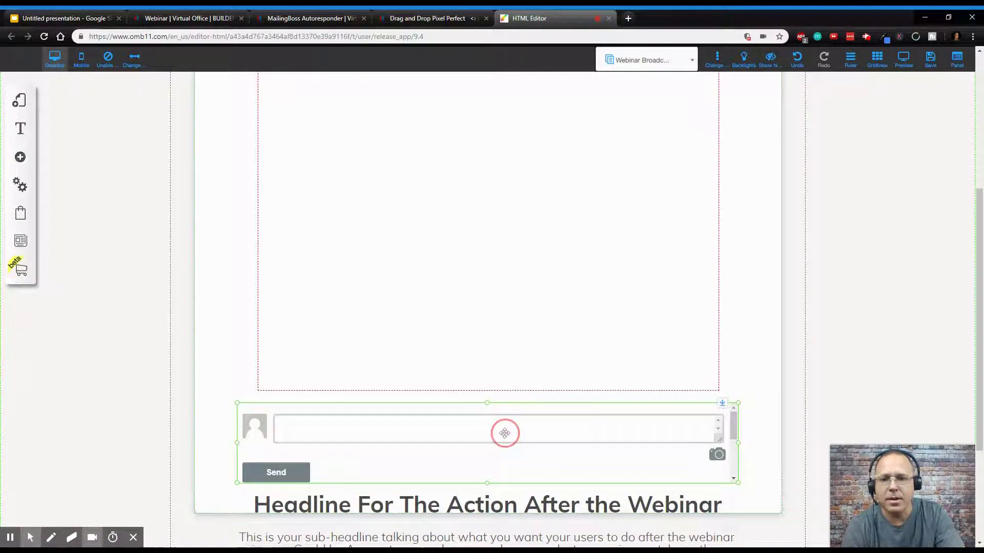
pyautogui.scroll(-3, 736, 379)
pyautogui.click(584, 395)
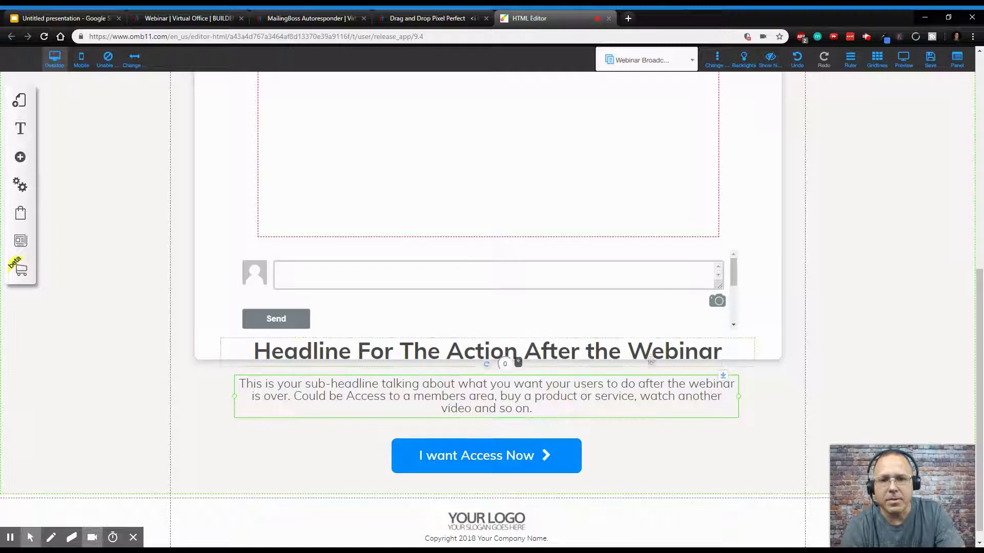
pyautogui.moveTo(513, 454); pyautogui.dragTo(506, 471)
pyautogui.moveTo(505, 401); pyautogui.dragTo(506, 421)
pyautogui.moveTo(504, 358); pyautogui.dragTo(518, 384)
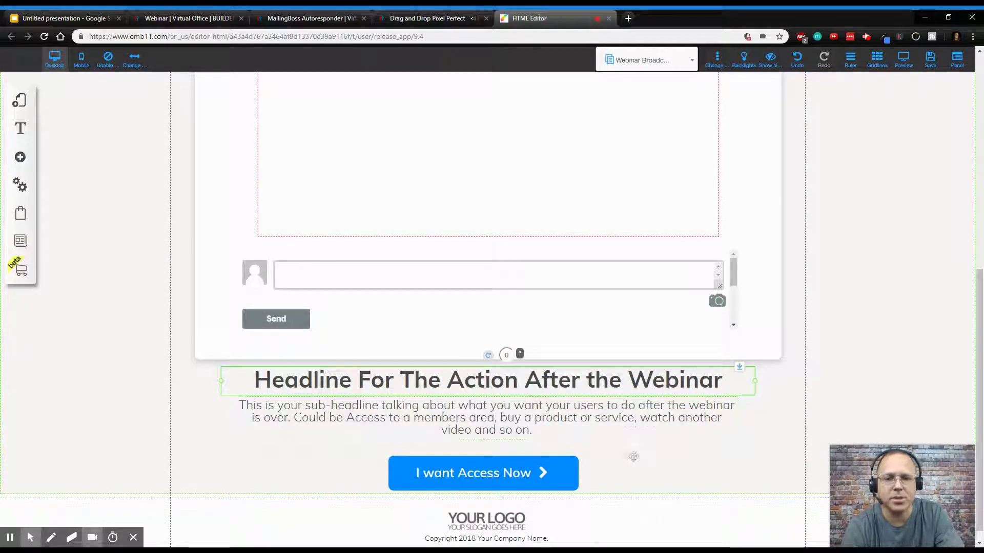
pyautogui.scroll(4, 634, 452)
pyautogui.scroll(2, 640, 374)
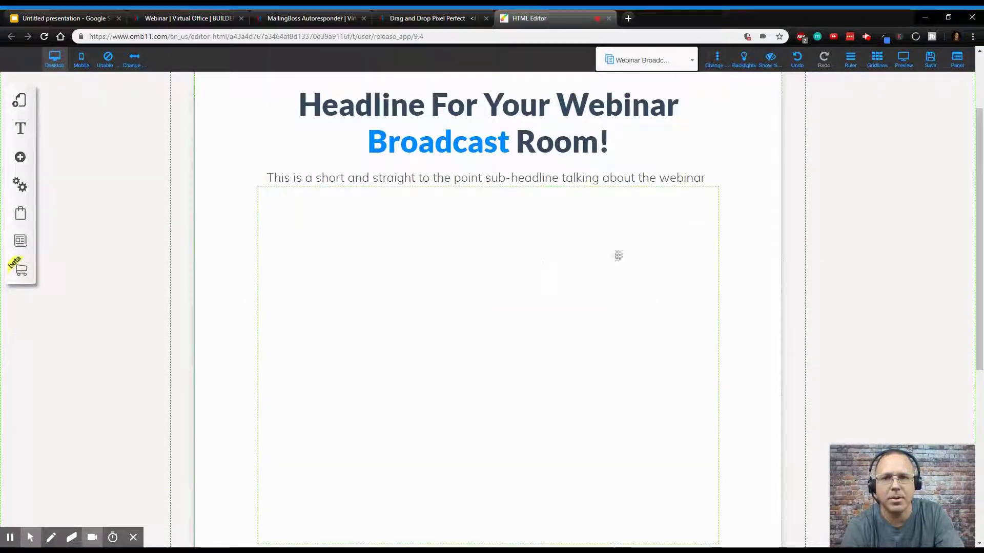
# - Paste the webinar secret into the webinar player's configuration, then close the dialog
pyautogui.click(557, 288)
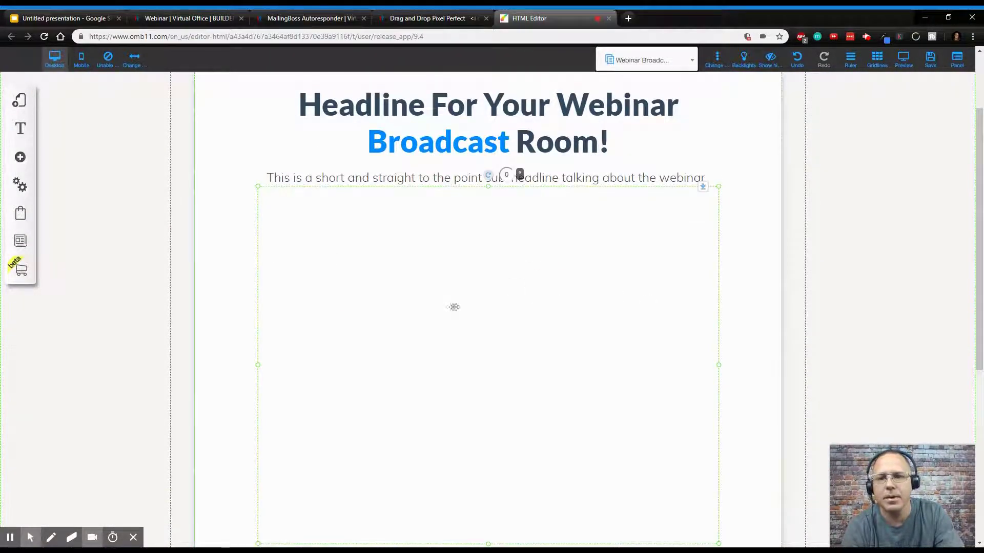
pyautogui.rightClick(454, 307)
pyautogui.click(461, 229)
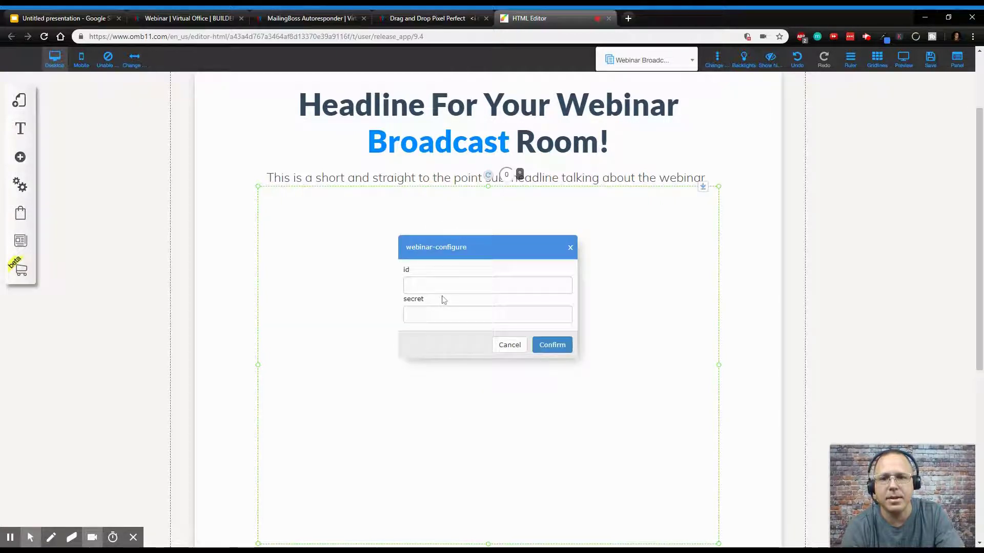
pyautogui.click(441, 287)
pyautogui.click(441, 312)
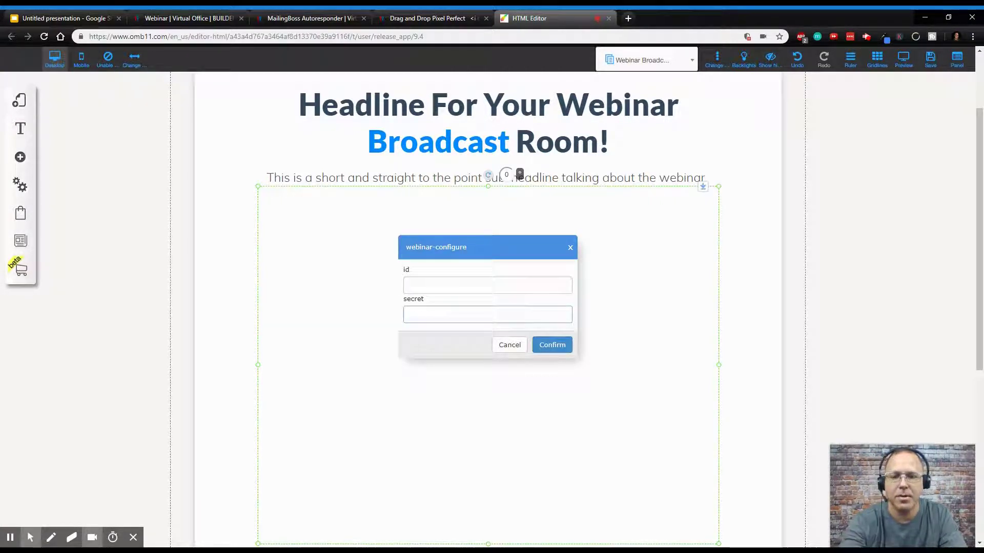
pyautogui.hotkey('ctrl', 'v')
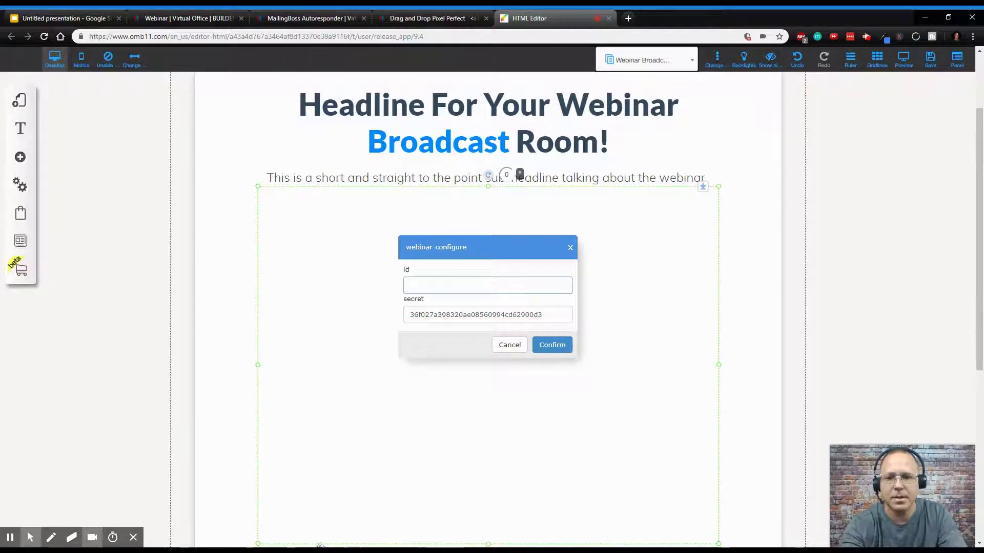
pyautogui.click(323, 546)
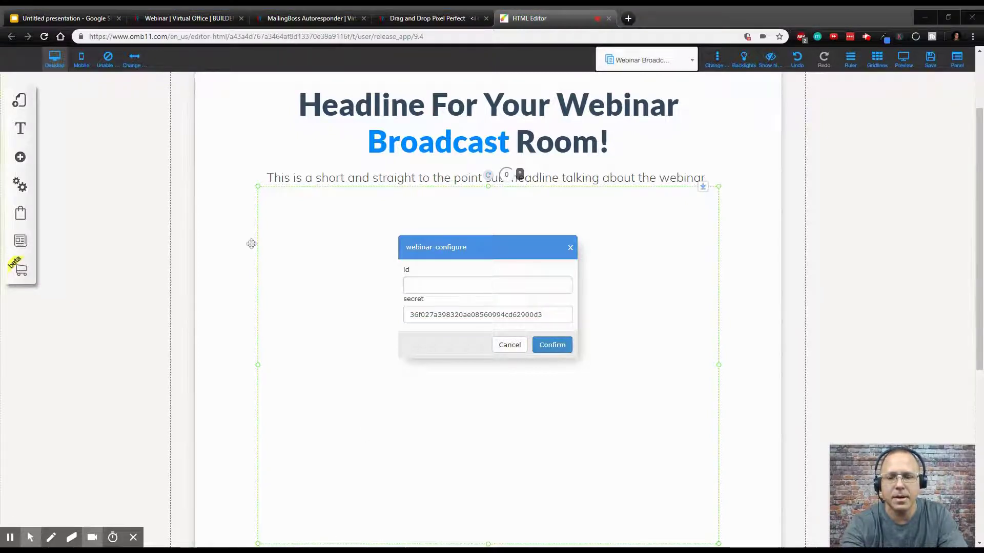
pyautogui.click(552, 345)
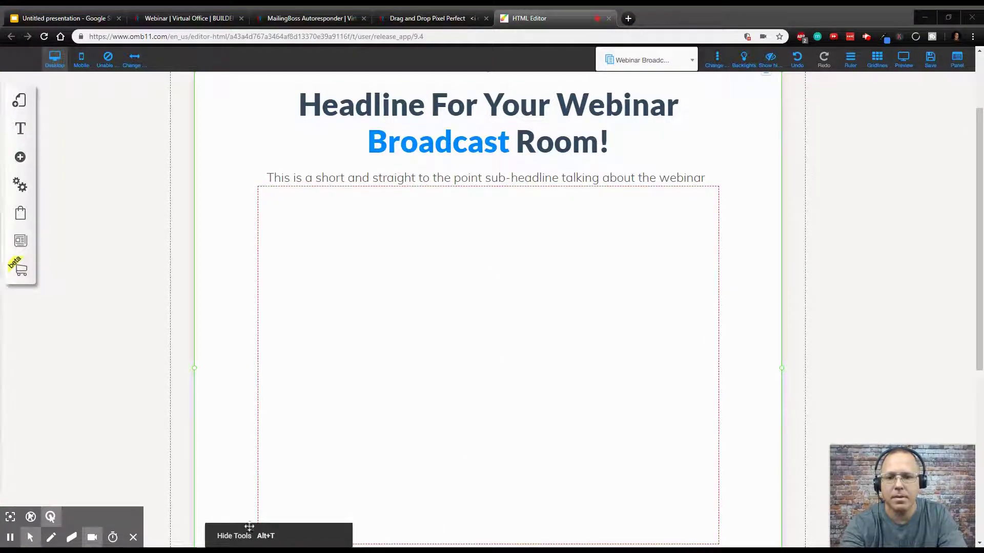
# - Make the empty box under the sub-headline a webinar player with webinar id 8915
pyautogui.click(268, 522)
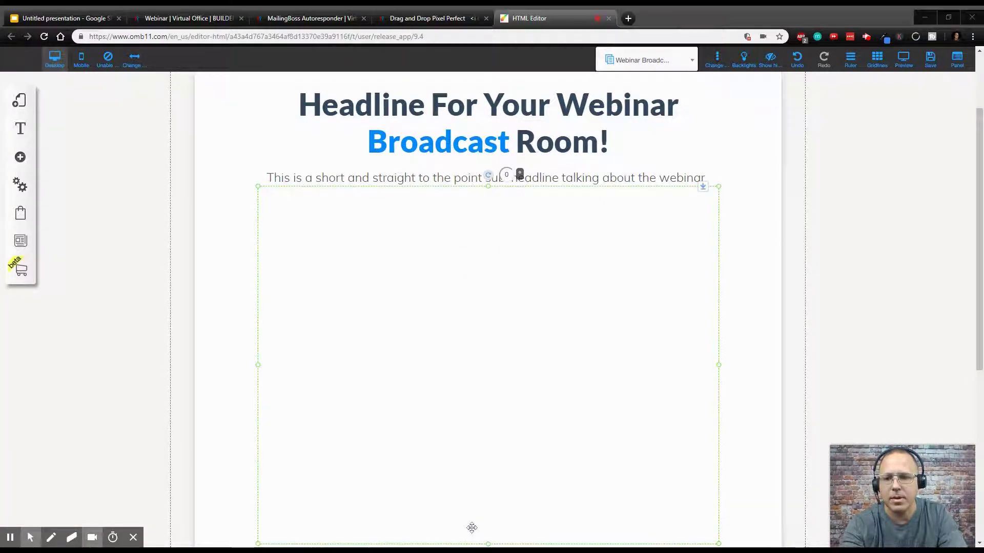
pyautogui.rightClick(565, 285)
pyautogui.click(470, 235)
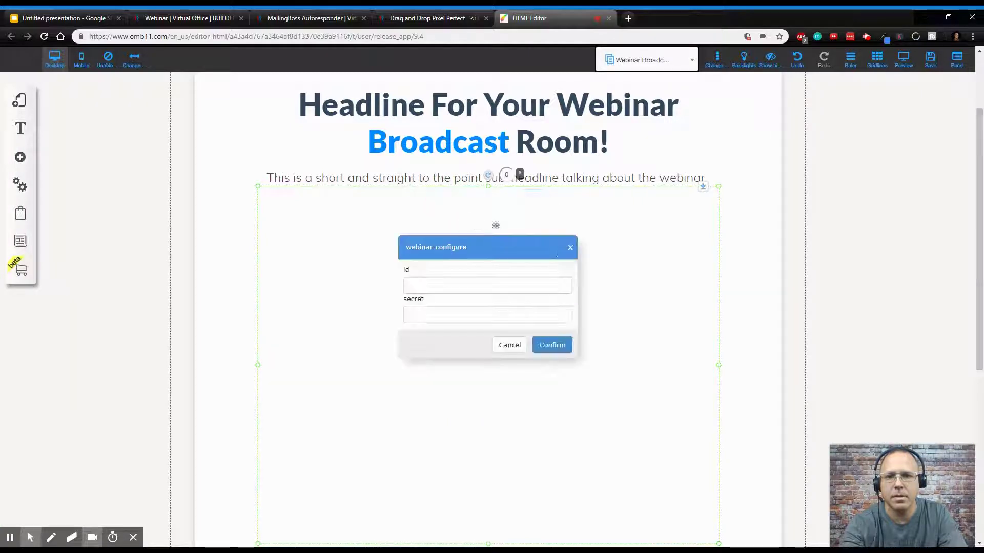
pyautogui.click(457, 285)
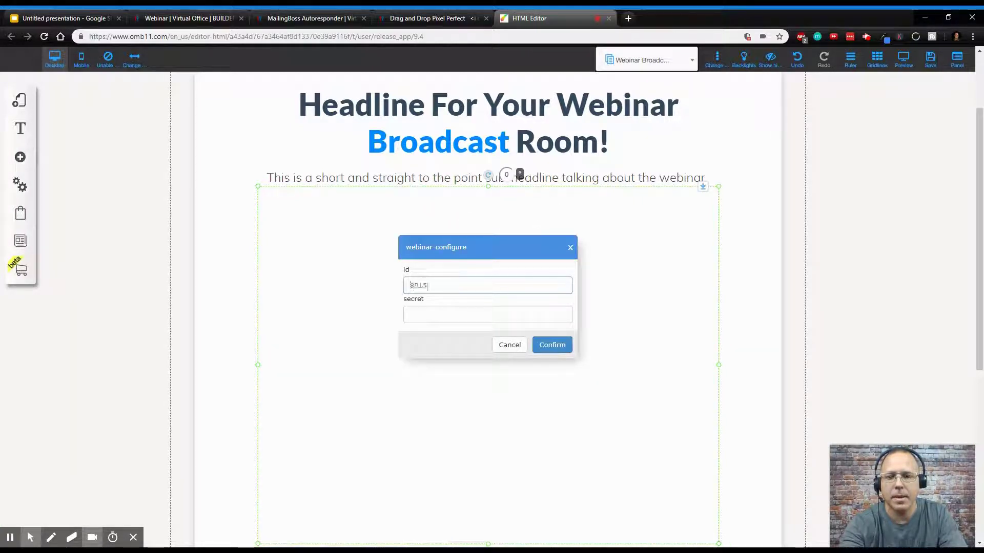
pyautogui.write('8915')
pyautogui.click(439, 314)
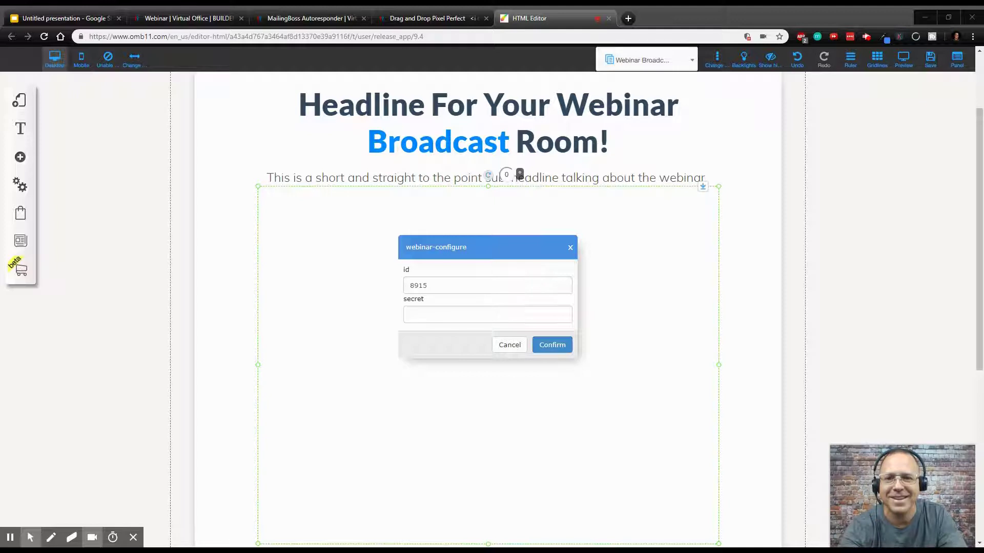
pyautogui.click(259, 259)
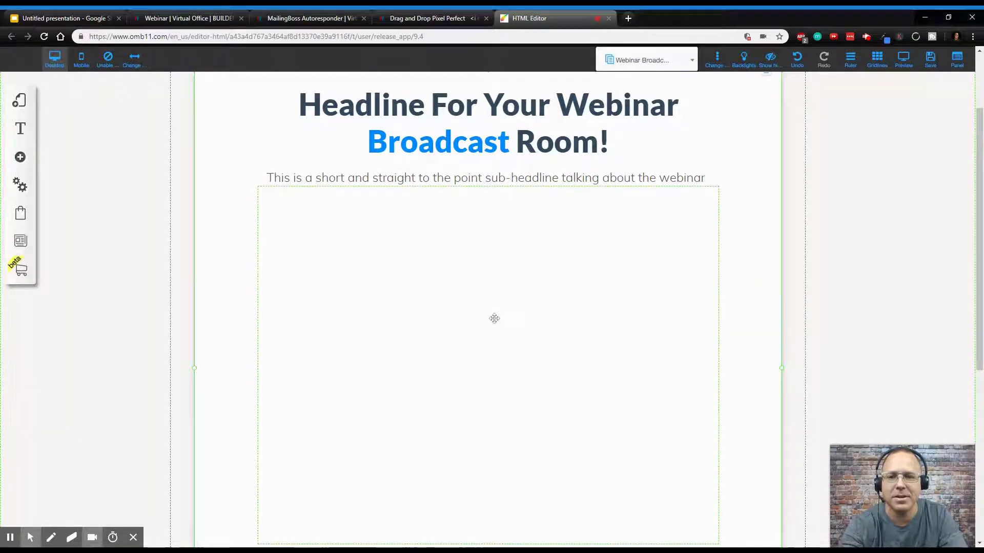
# - Reopen the webinar configuration, paste the secret, re-enter id 8915, and confirm
pyautogui.click(450, 390)
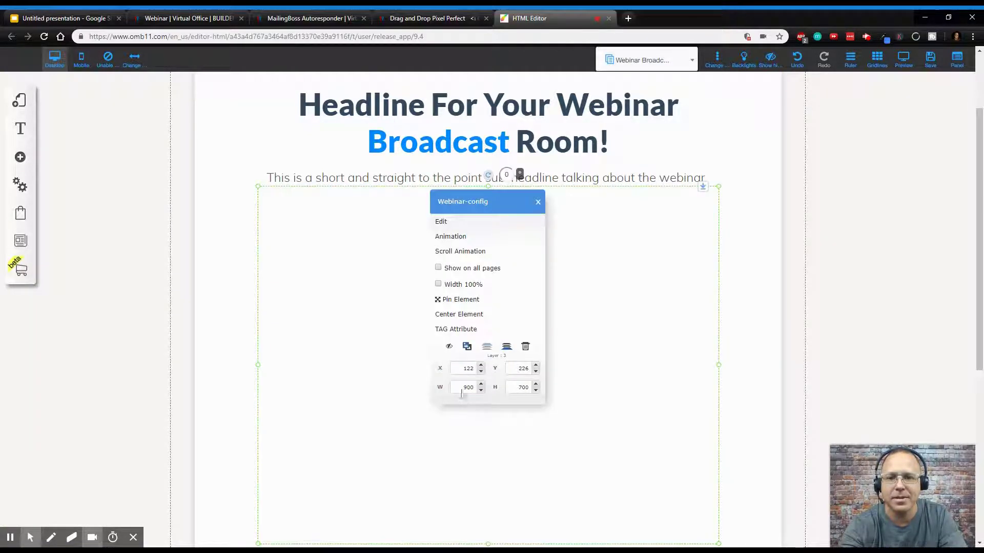
pyautogui.click(444, 222)
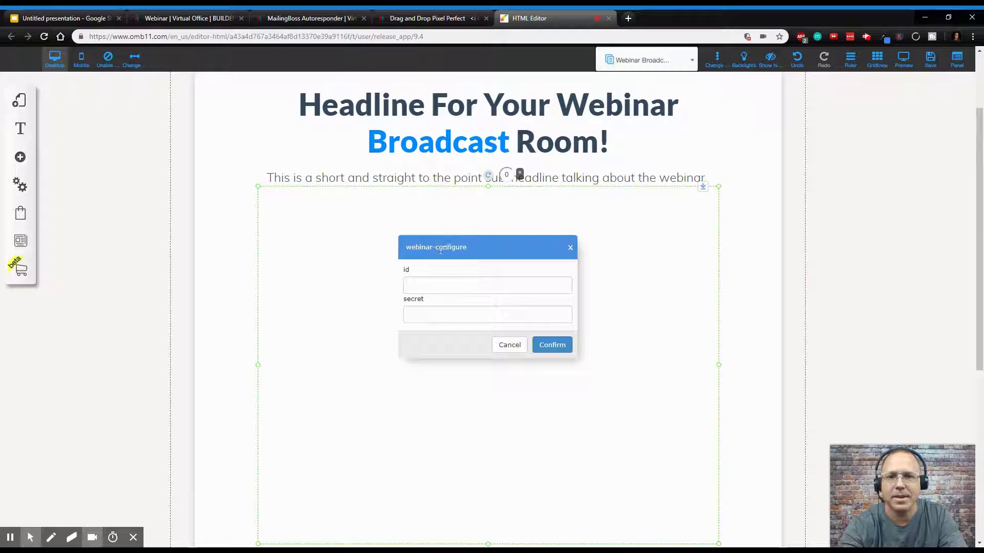
pyautogui.click(427, 312)
pyautogui.hotkey('ctrl', 'v')
pyautogui.click(428, 284)
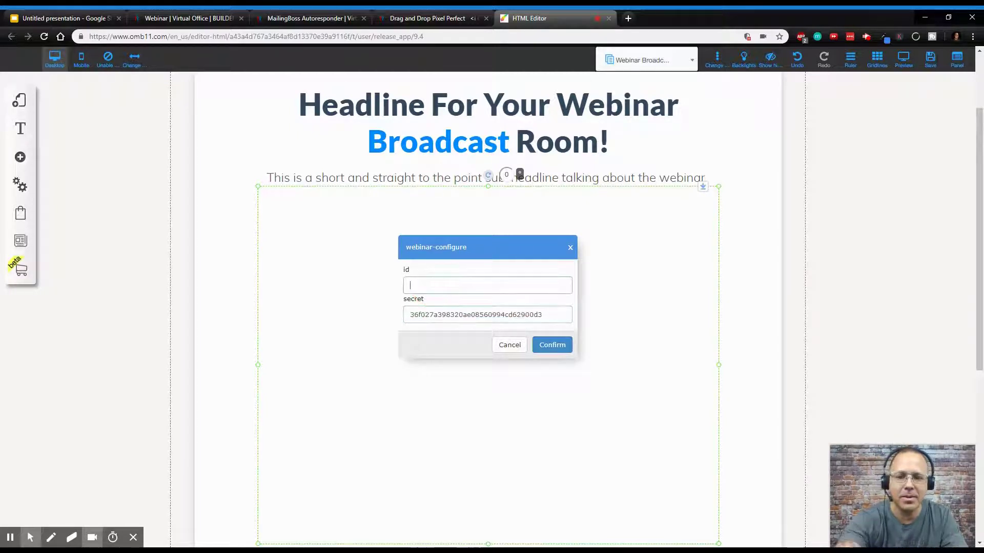
pyautogui.write('8915')
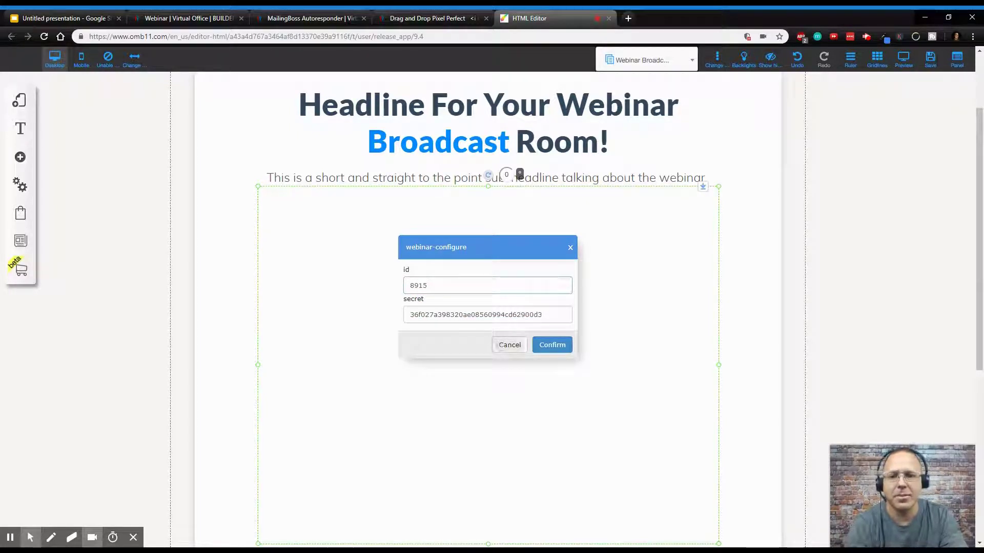
pyautogui.click(563, 350)
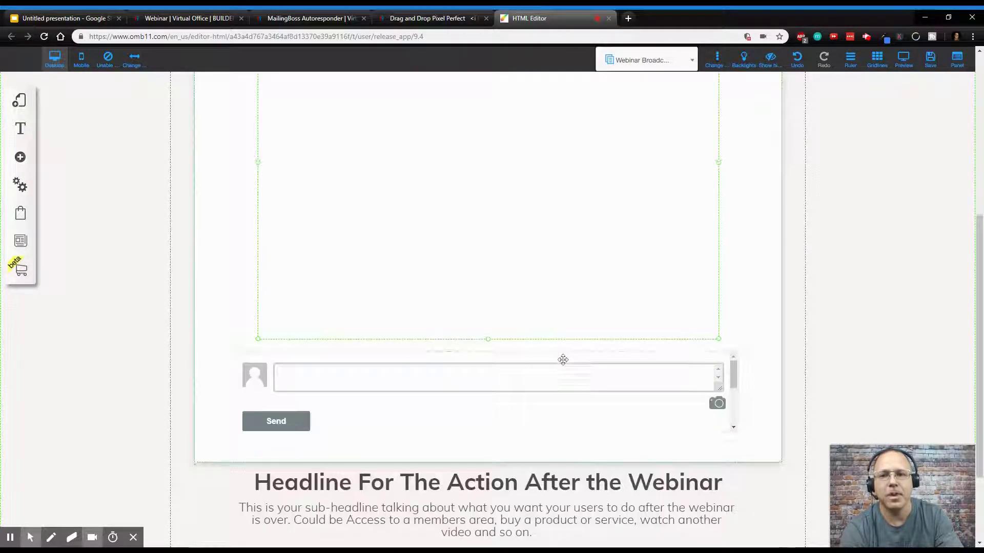
pyautogui.scroll(-3, 570, 350)
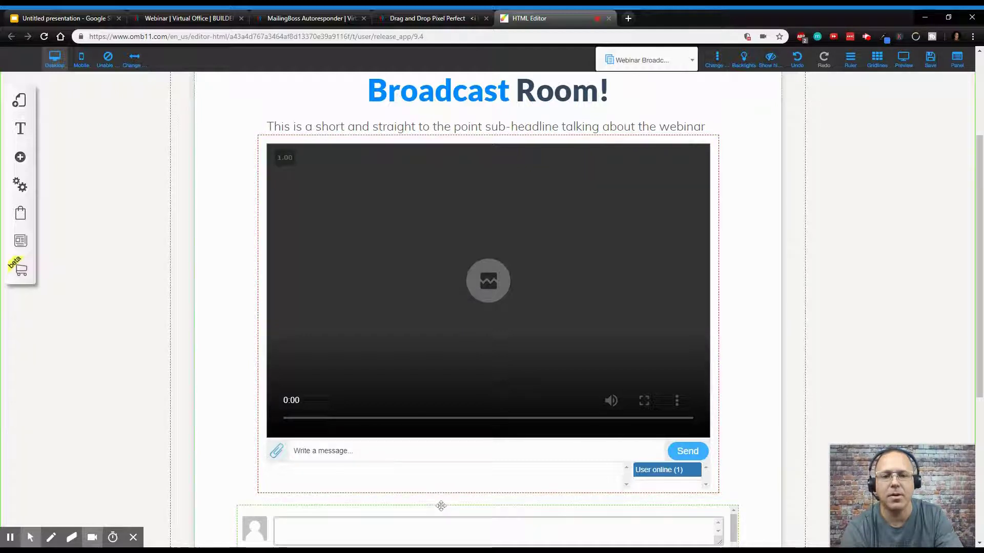
pyautogui.scroll(-3, 613, 410)
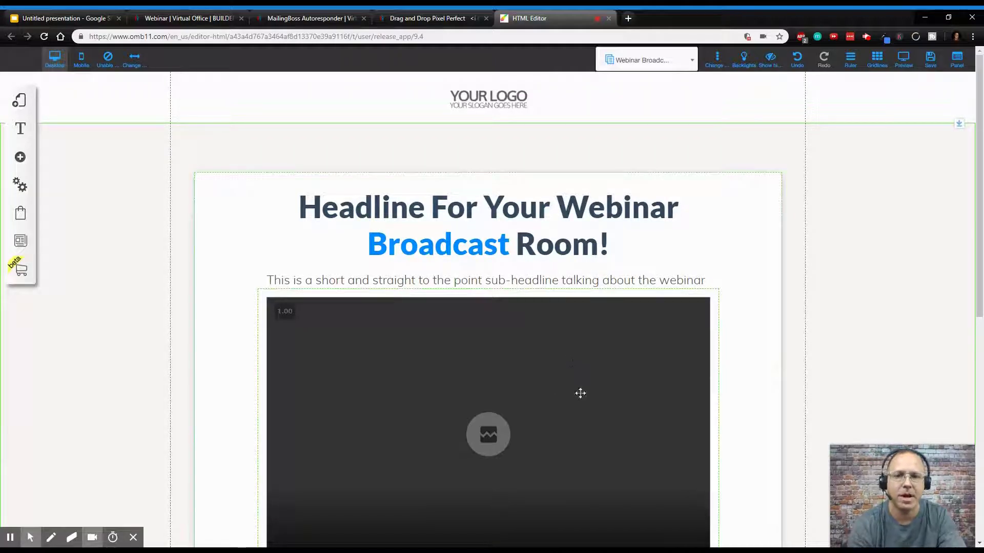
# - Register the site under the name 'webtraining'
pyautogui.click(931, 59)
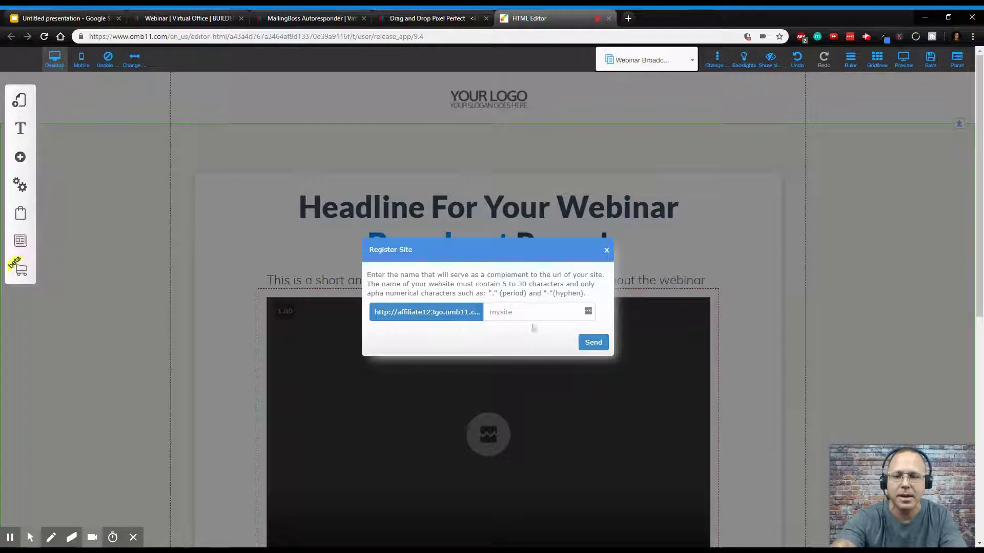
pyautogui.write('webtraining')
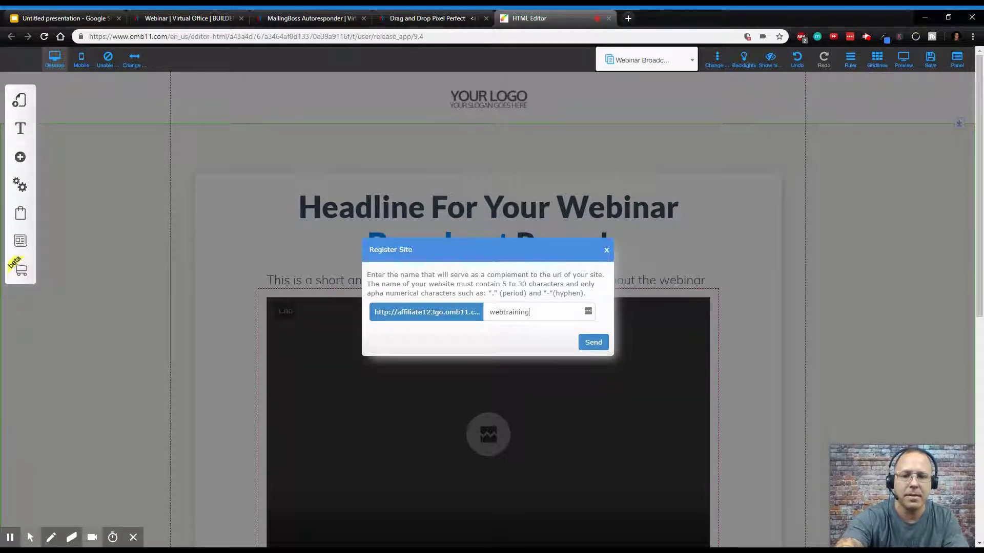
pyautogui.click(590, 341)
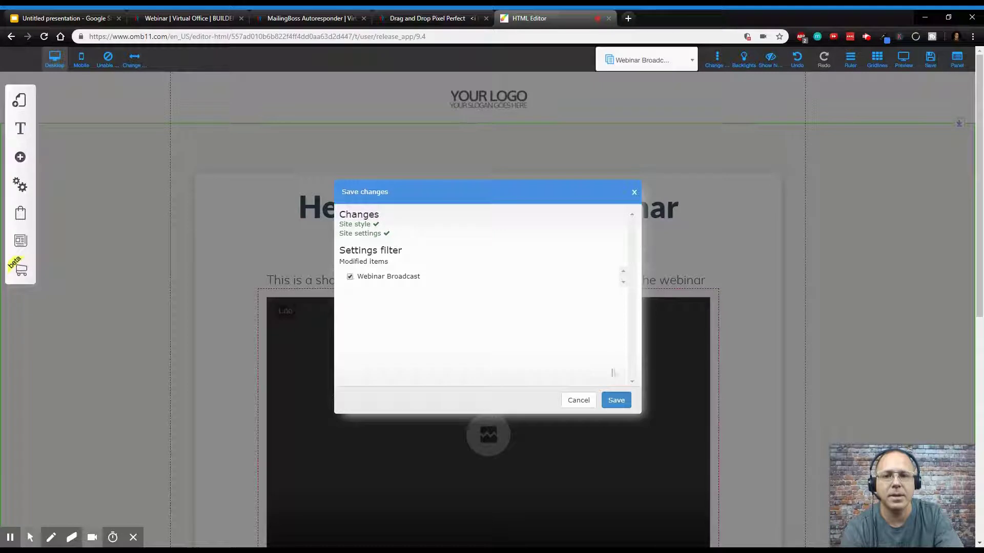
# - Save the Webinar Broadcast page changes and dismiss the success alert
pyautogui.click(615, 400)
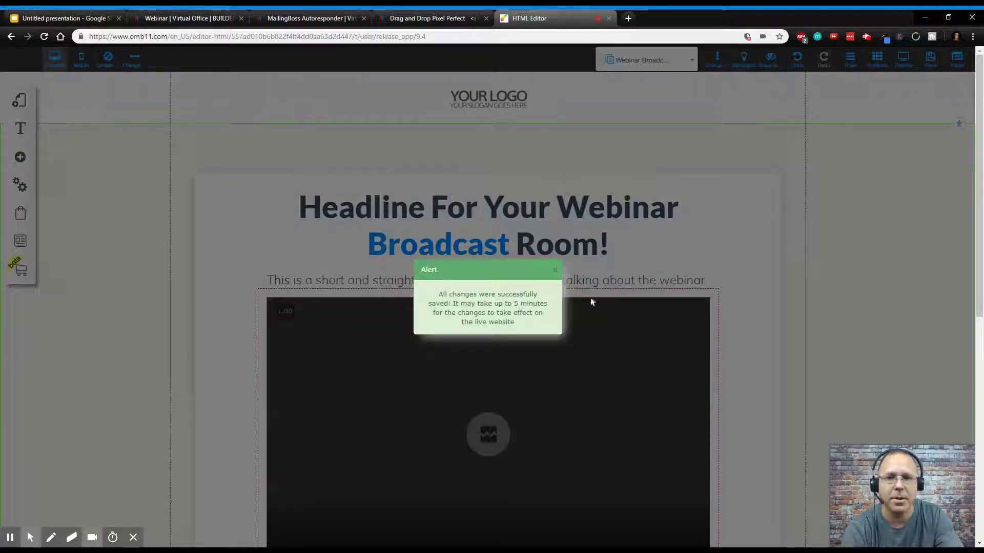
pyautogui.click(555, 270)
pyautogui.scroll(-4, 843, 241)
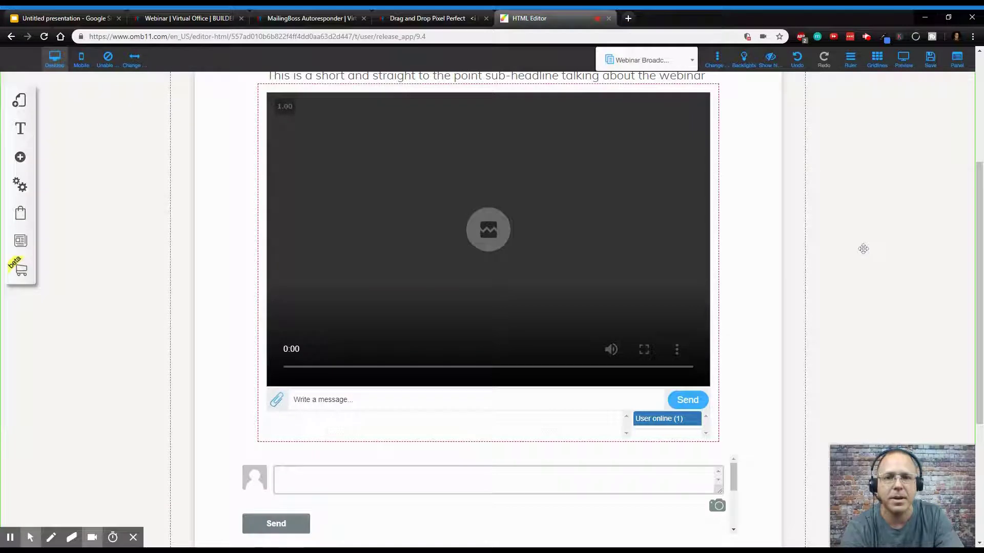
pyautogui.scroll(-2, 863, 249)
pyautogui.scroll(6, 863, 248)
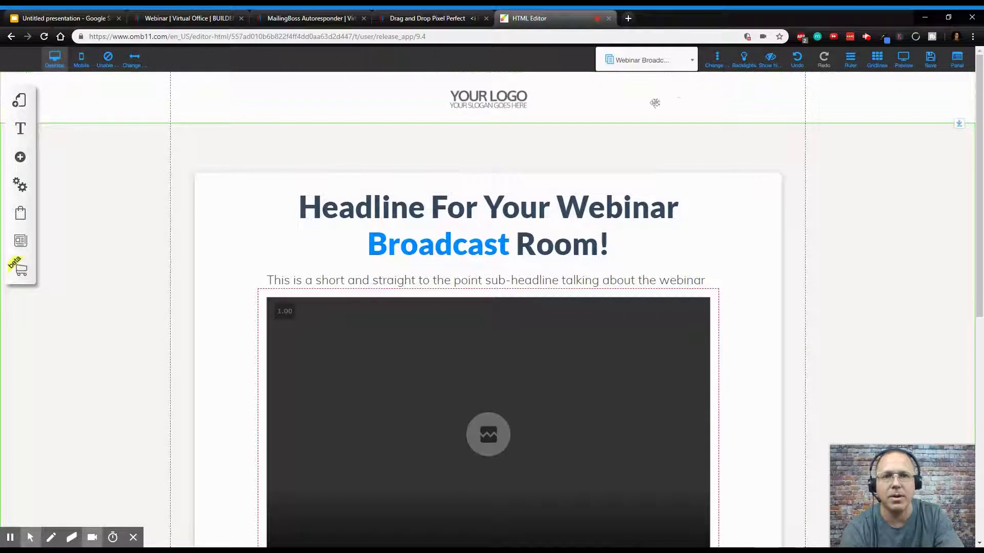
# - Switch to the Webinar Registration page and dismiss the email marketing warning
pyautogui.click(684, 70)
pyautogui.click(652, 109)
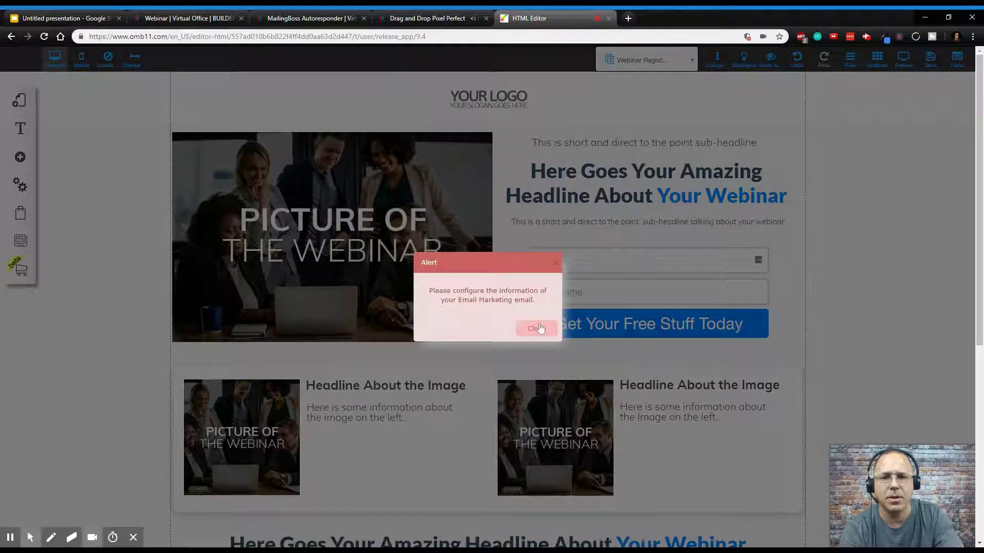
pyautogui.click(535, 328)
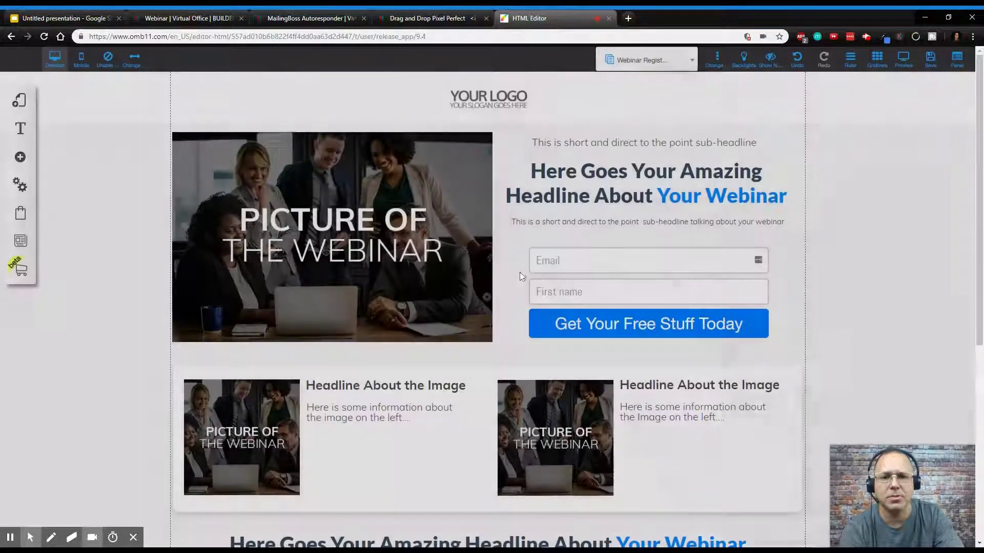
# - Link the signup form to the 90 Day Challenge MailingBoss list and save the page
pyautogui.click(626, 267)
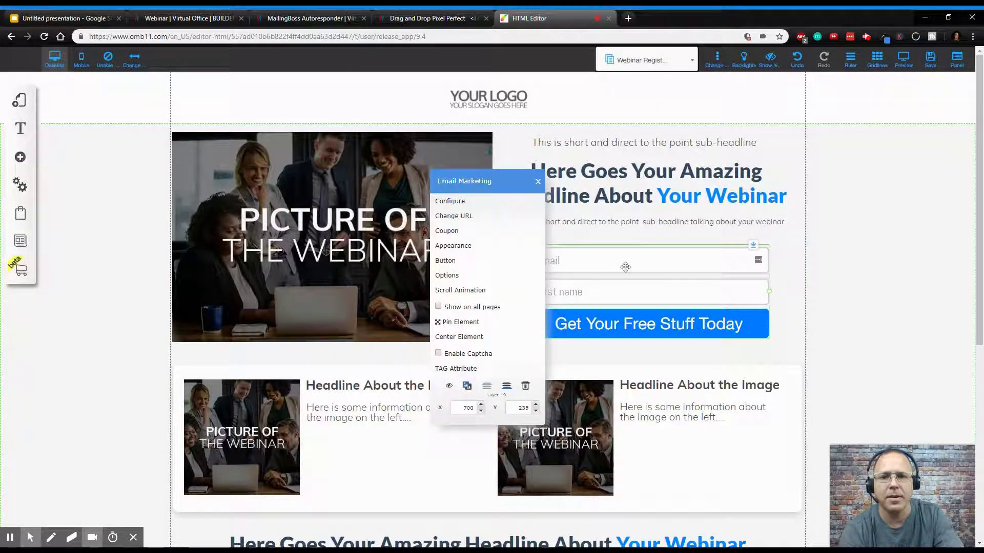
pyautogui.click(462, 205)
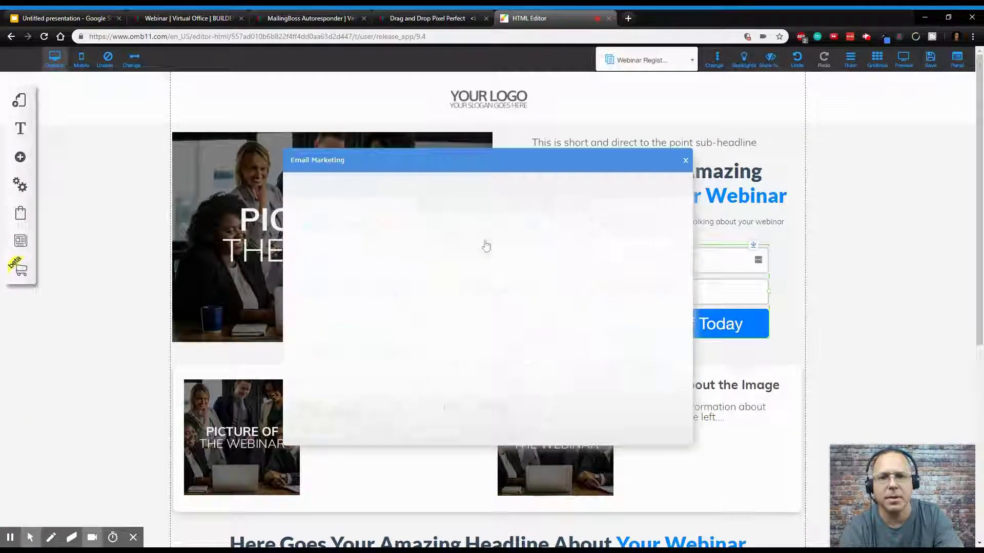
pyautogui.click(354, 227)
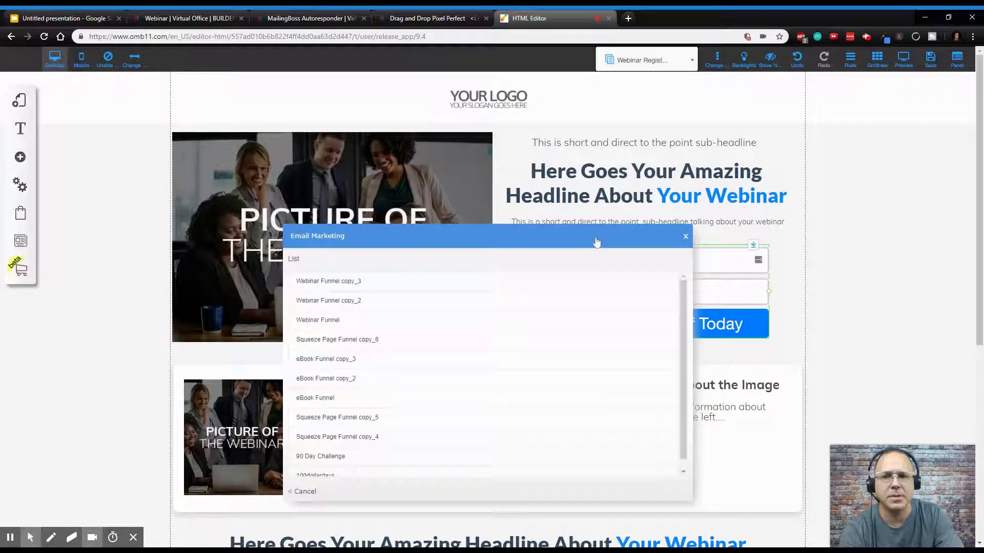
pyautogui.click(598, 237)
pyautogui.moveTo(599, 237); pyautogui.dragTo(440, 184)
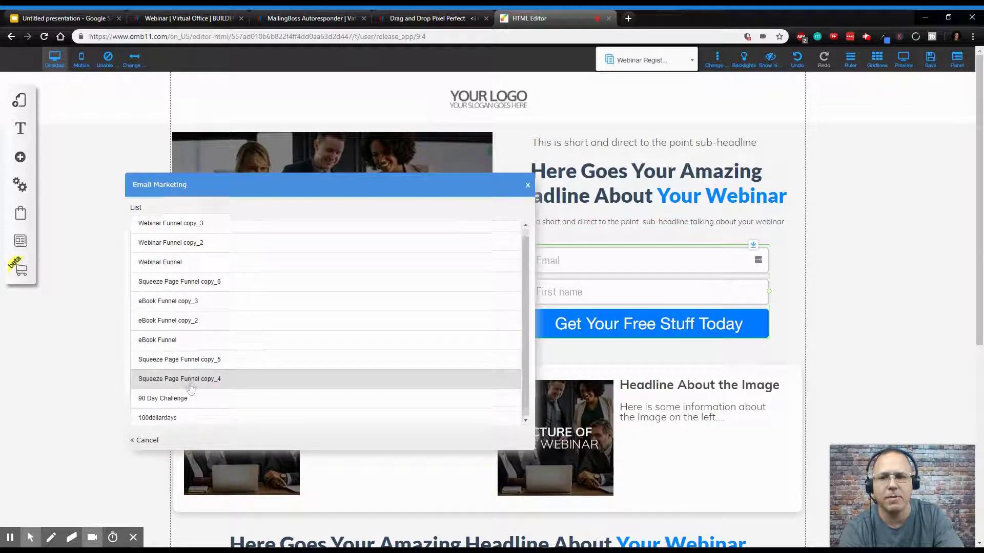
pyautogui.click(171, 405)
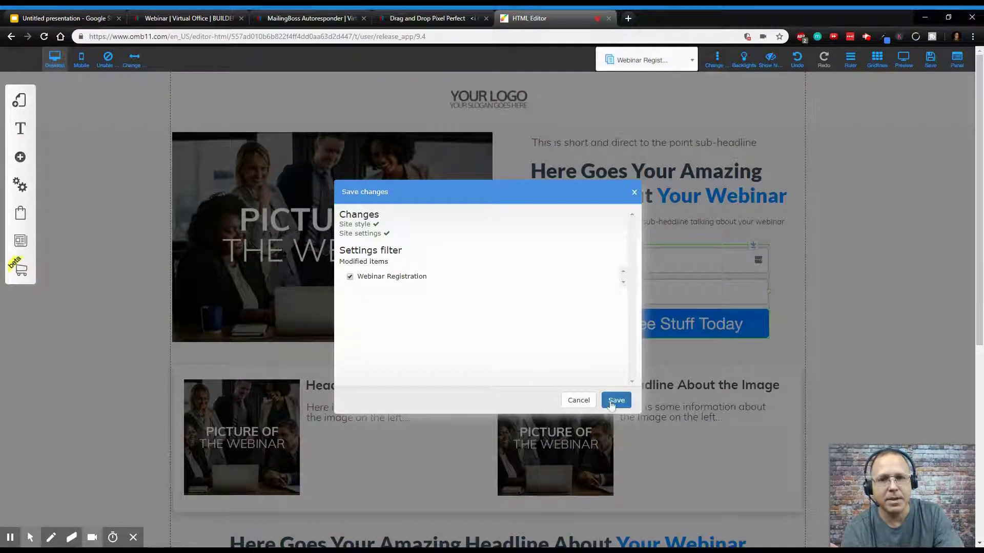
pyautogui.click(613, 400)
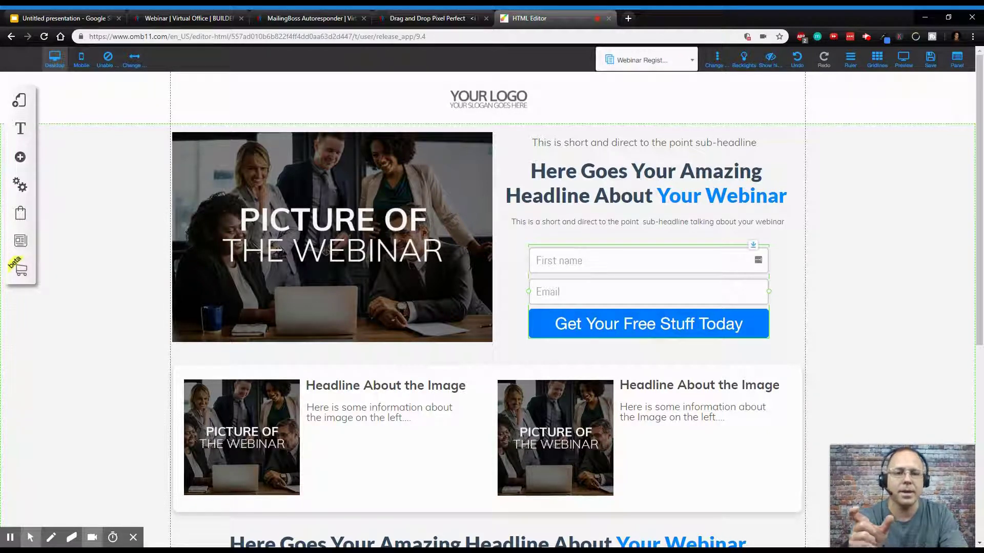
# - Switch to the Webinar Confirmation page and review its 'CONGRATS! You are Registered' message
pyautogui.click(646, 60)
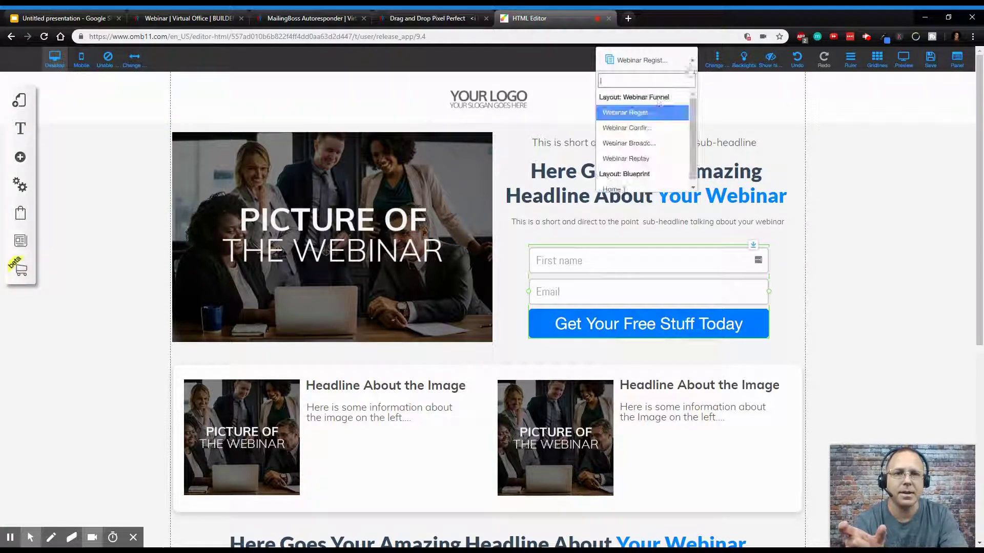
pyautogui.click(641, 128)
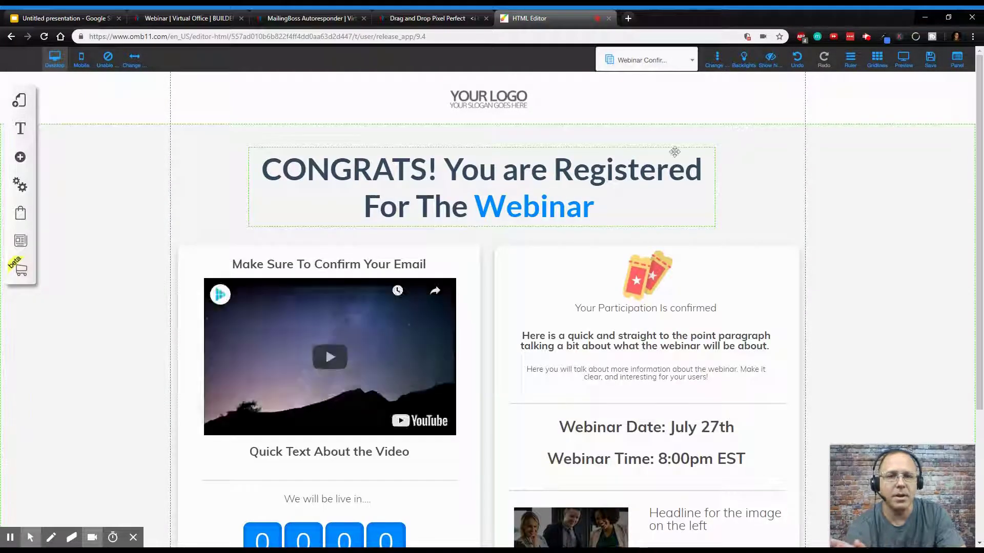
pyautogui.scroll(-2, 675, 152)
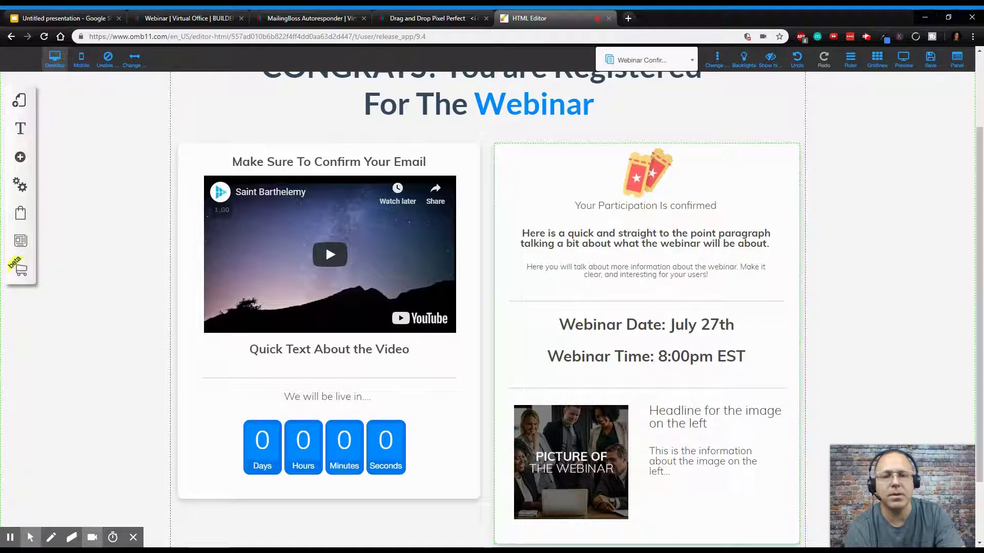
pyautogui.scroll(2, 675, 300)
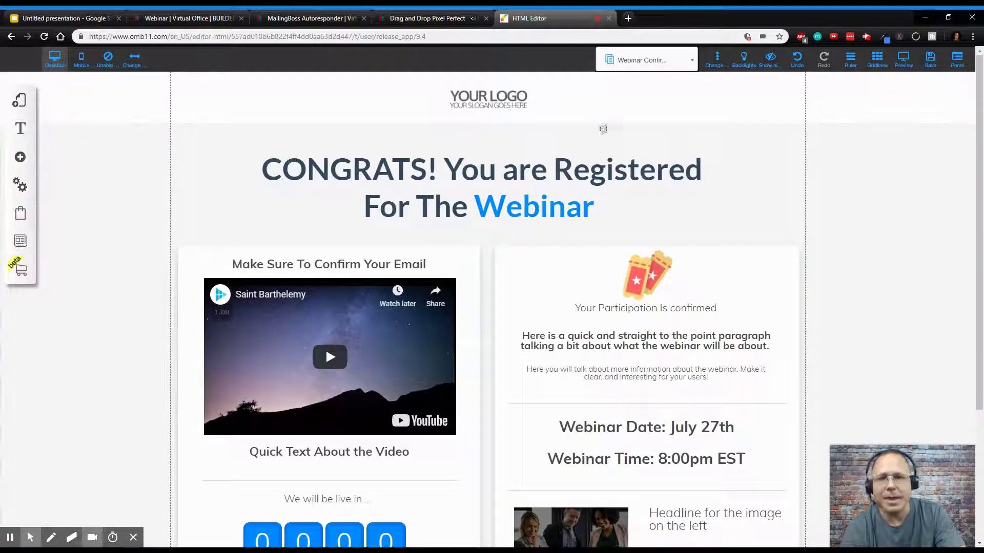